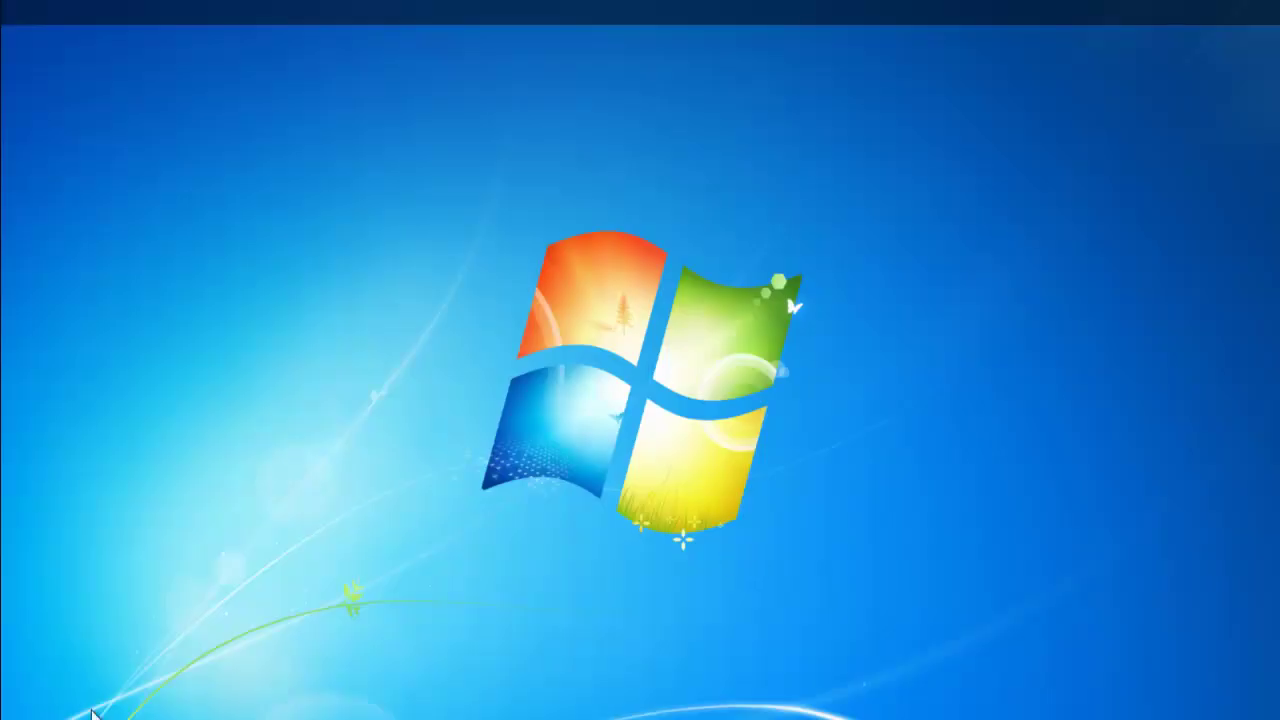
# Open the Start menu to locate Microsoft PowerPoint 2010.
pyautogui.press('super')
# Launch PowerPoint 2010 and fill the slide background with solid Black via Format Background.
pyautogui.click(82, 563)
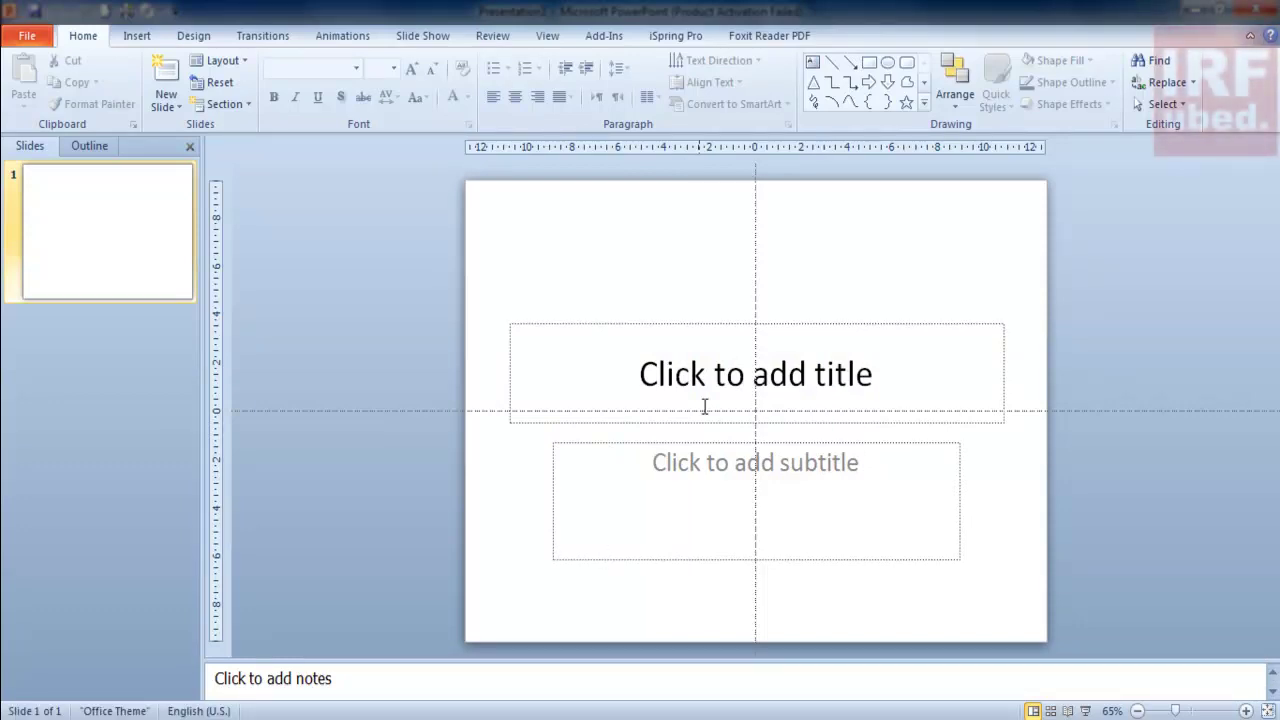
pyautogui.rightClick(438, 218)
pyautogui.click(497, 424)
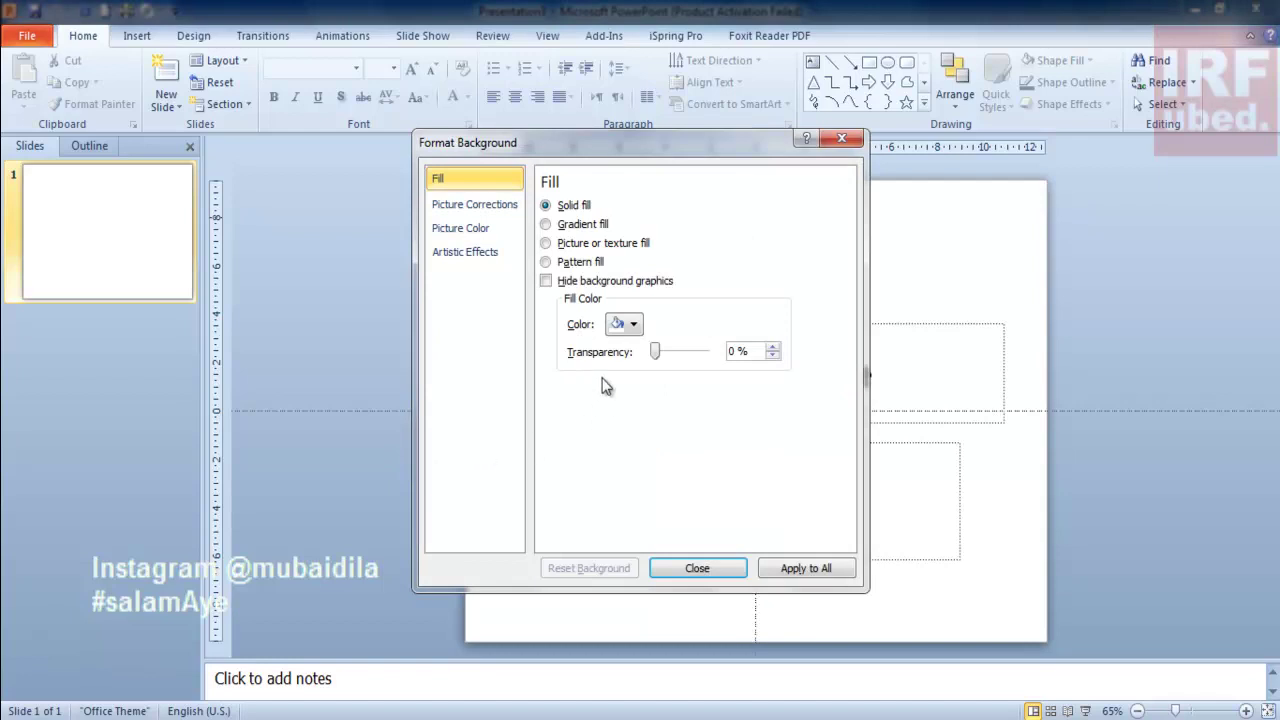
pyautogui.click(634, 325)
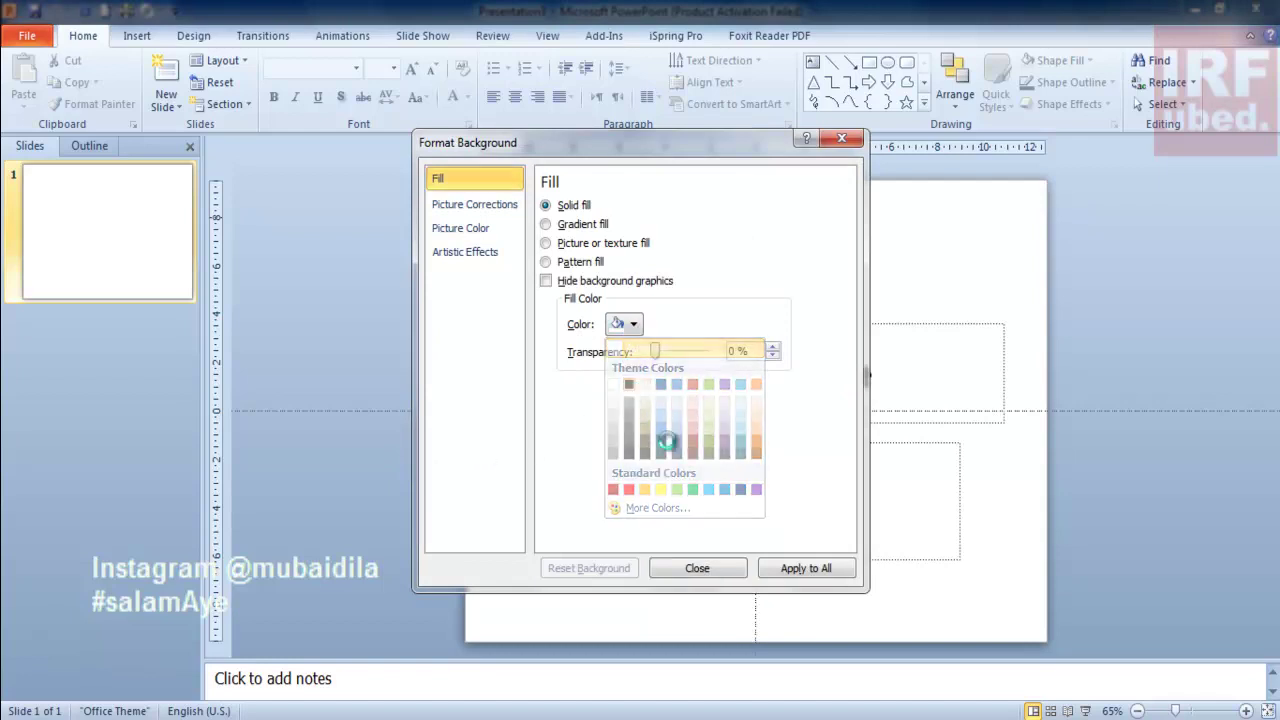
pyautogui.click(628, 385)
pyautogui.click(697, 568)
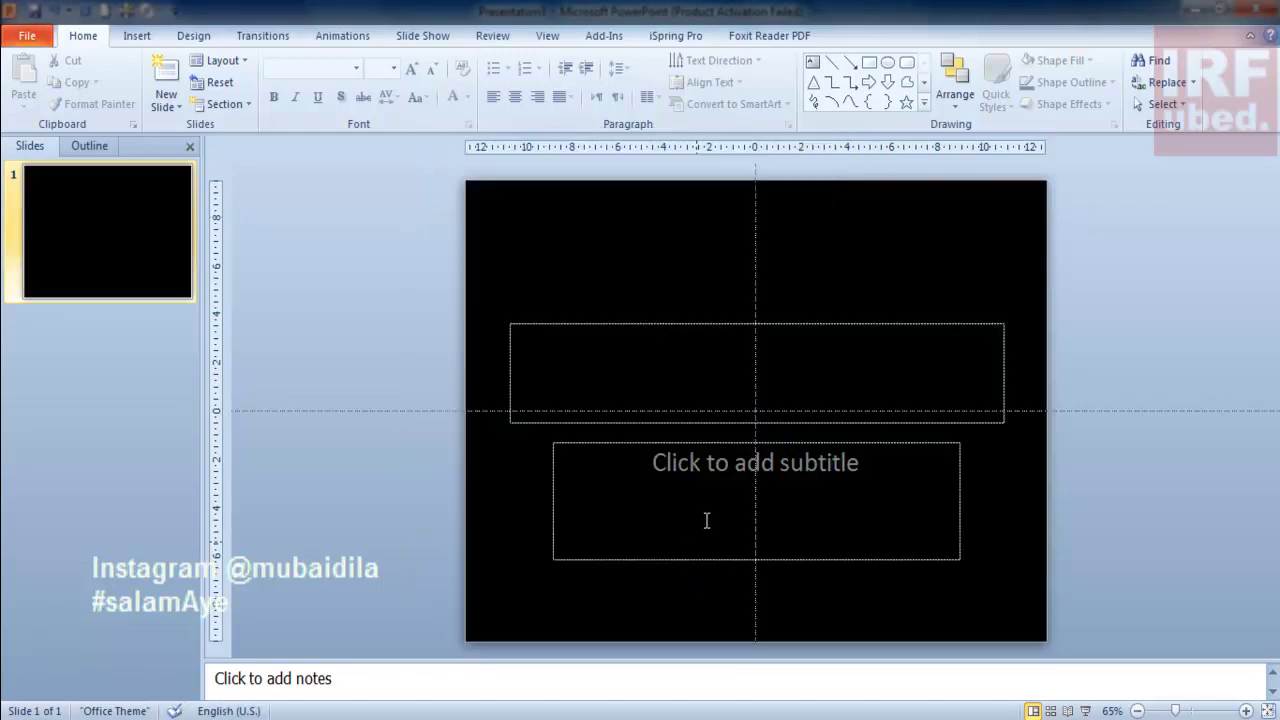
# Delete the title placeholder and type 'Ketikan aja tulisan kalian yang sesuai, yang mau dibuat berjalan nantinya.' as the subtitle.
pyautogui.click(696, 422)
pyautogui.press('Delete')
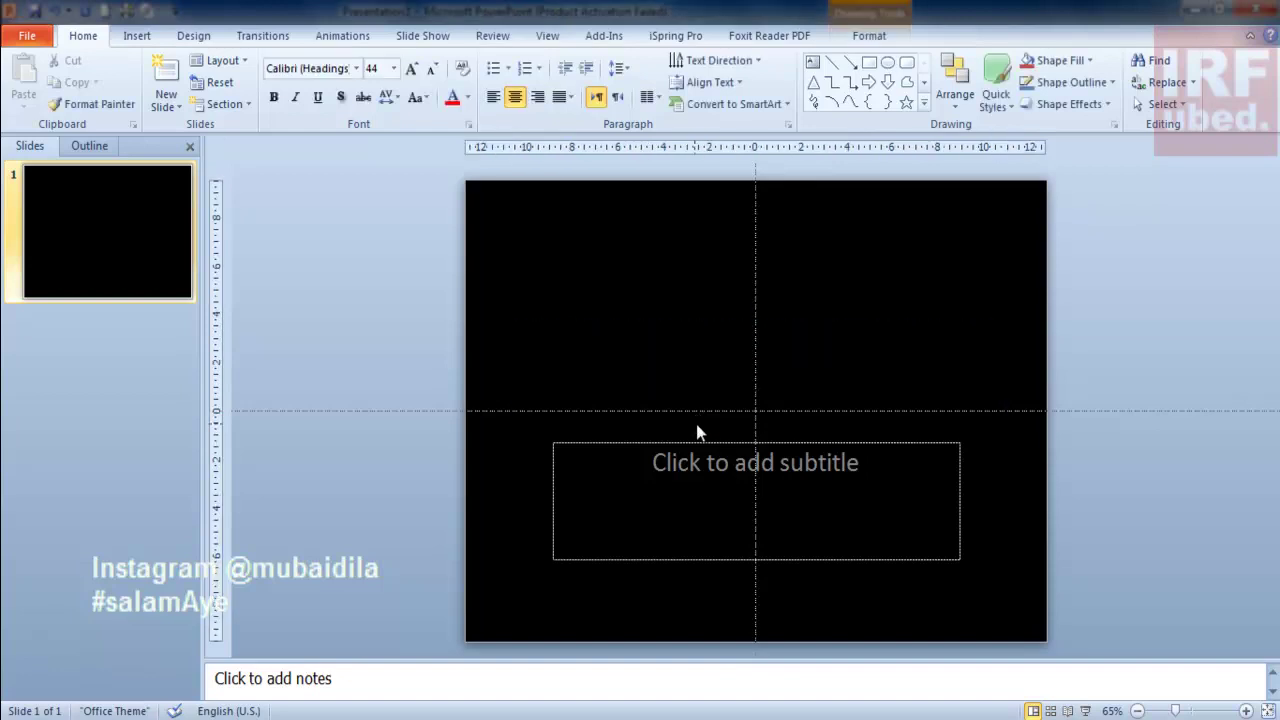
pyautogui.click(704, 467)
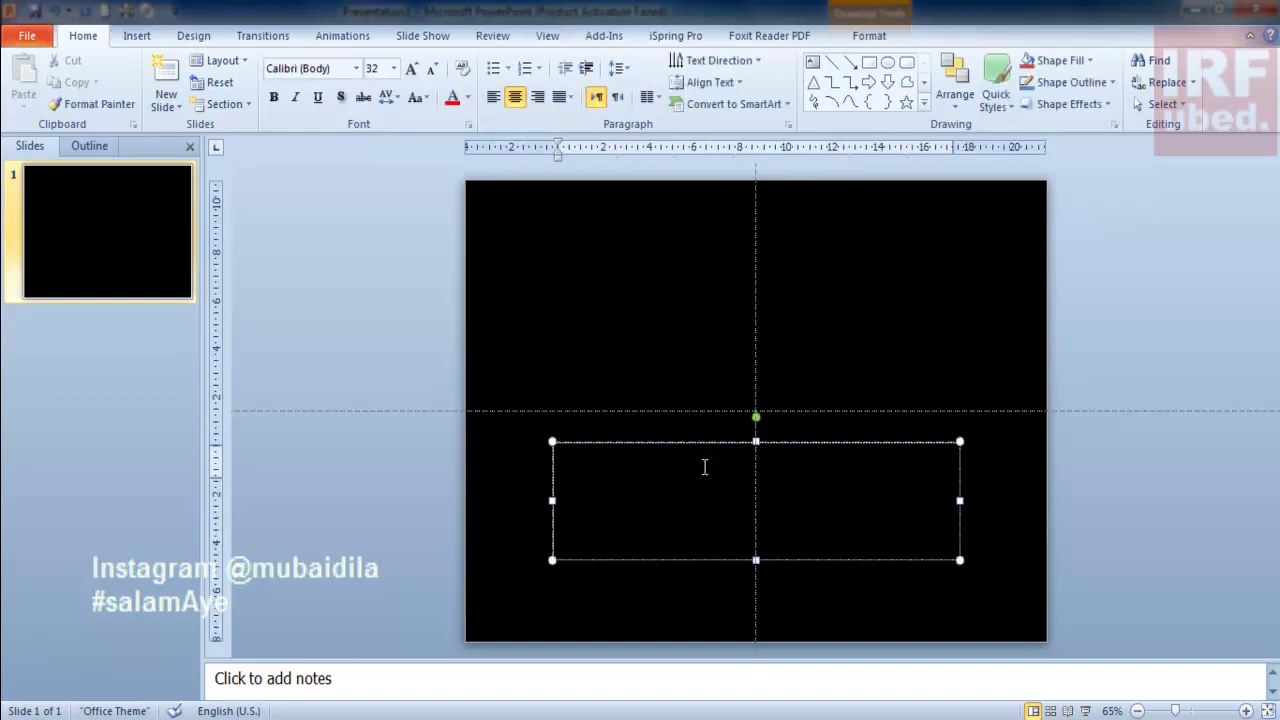
pyautogui.write('ketikan a')
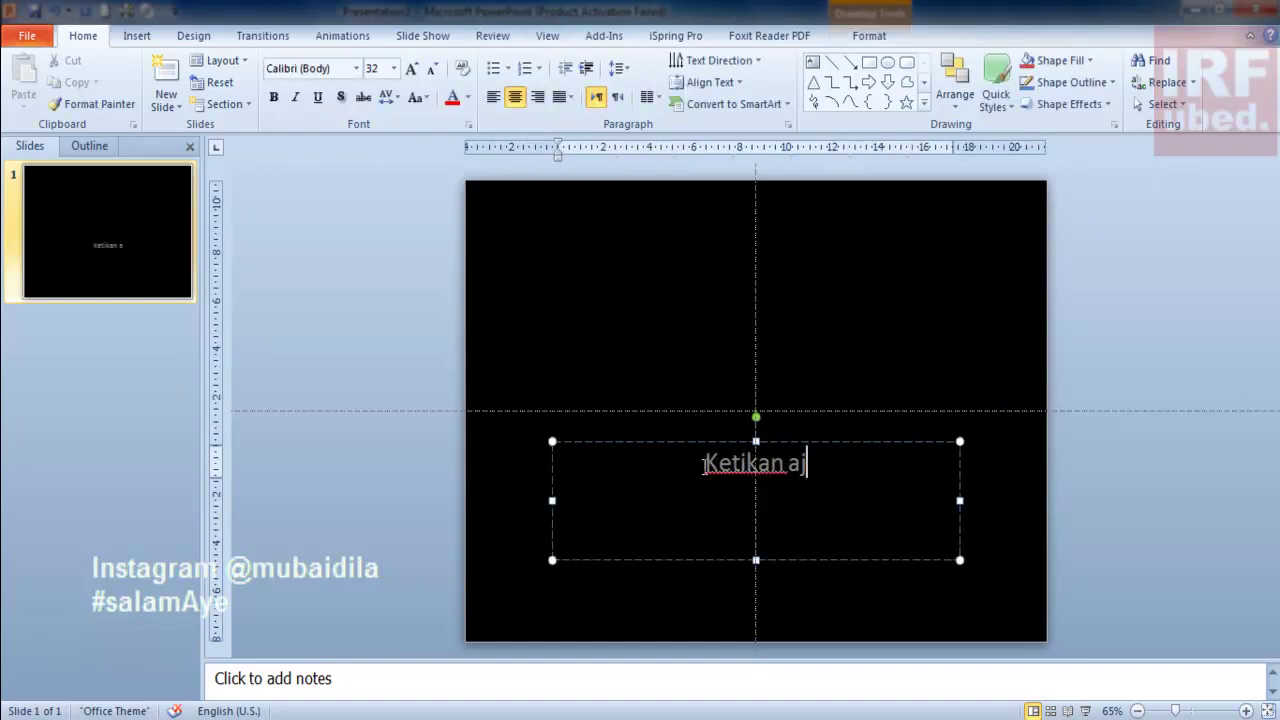
pyautogui.write('ja tulisan kali')
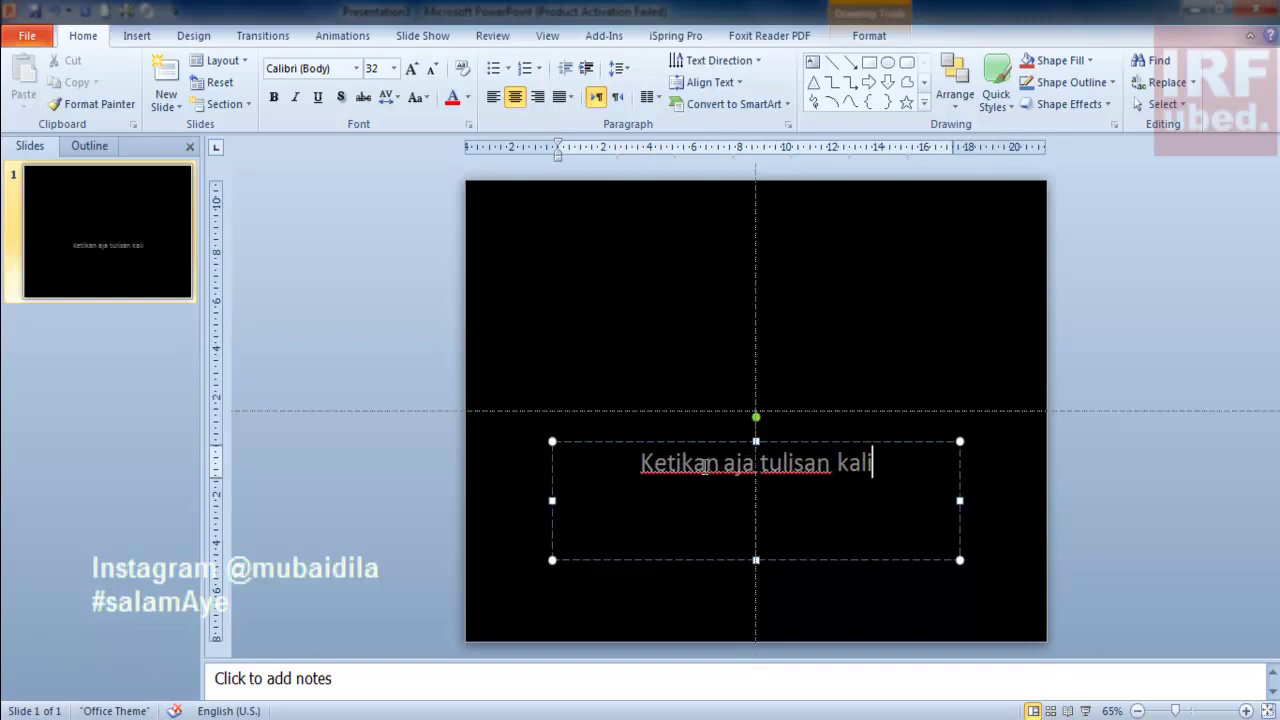
pyautogui.write('an,')
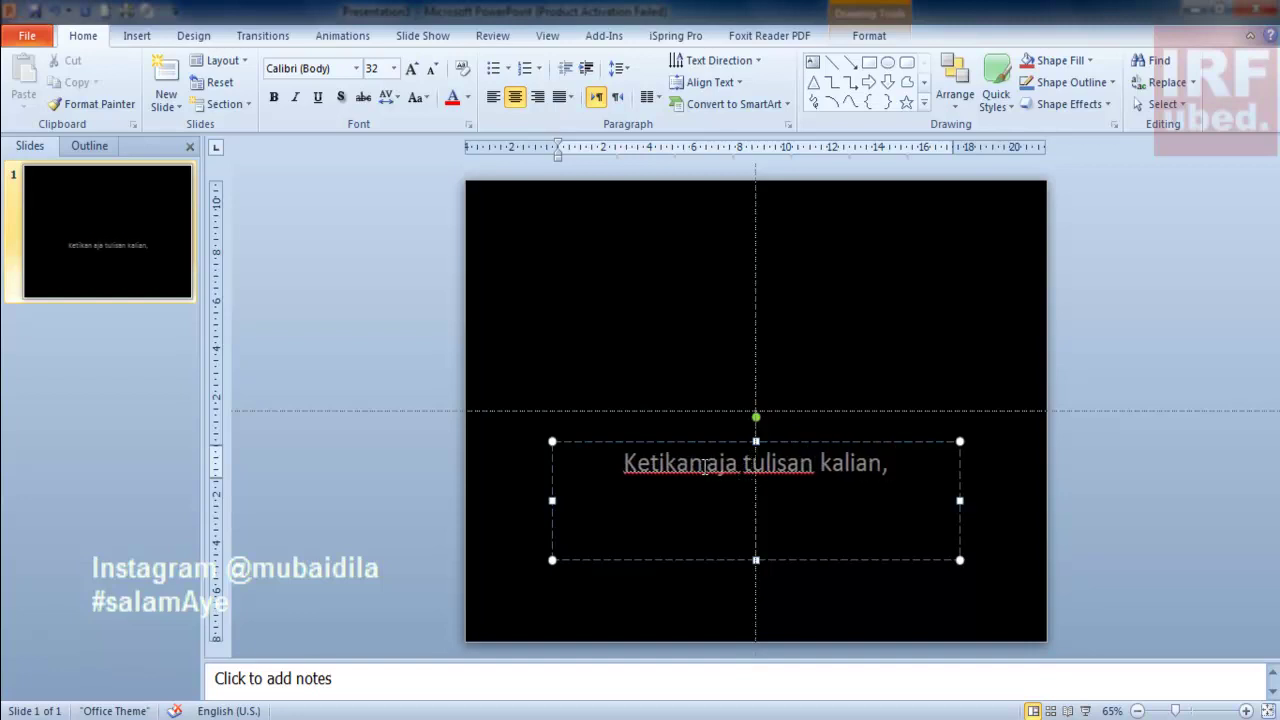
pyautogui.press('BackSpace')
pyautogui.write('yang sesu')
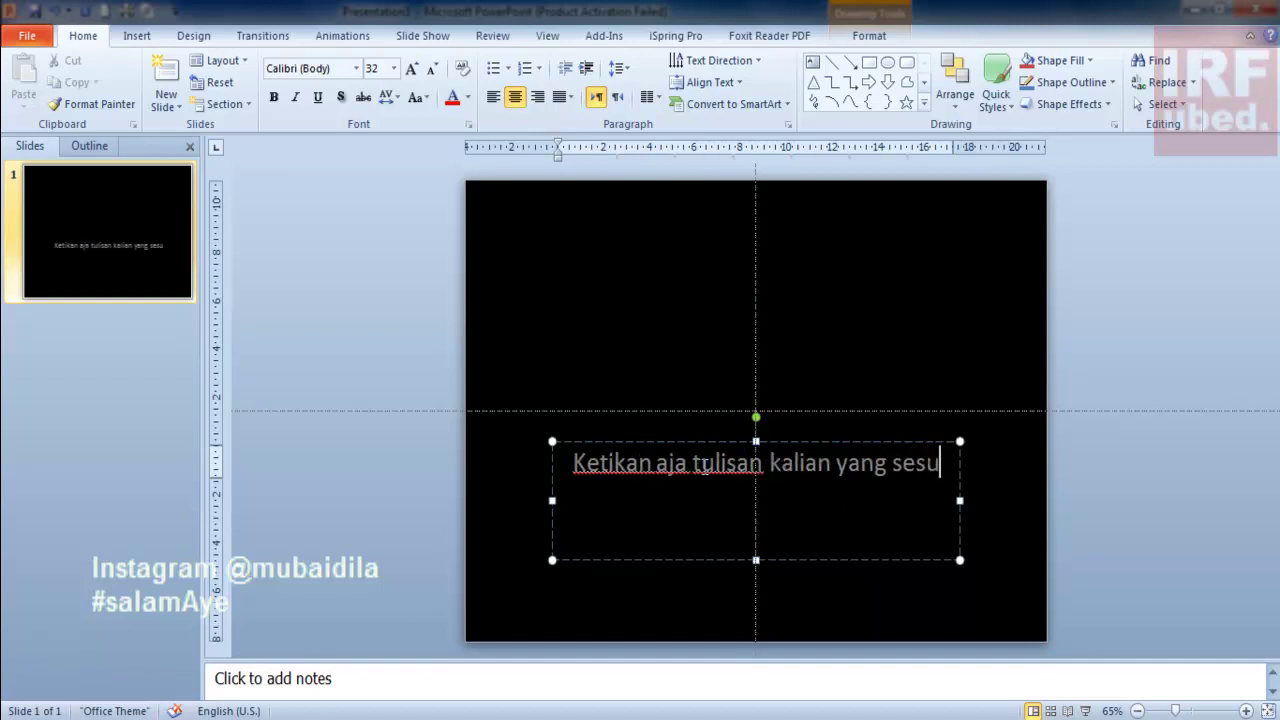
pyautogui.write('ai, ya')
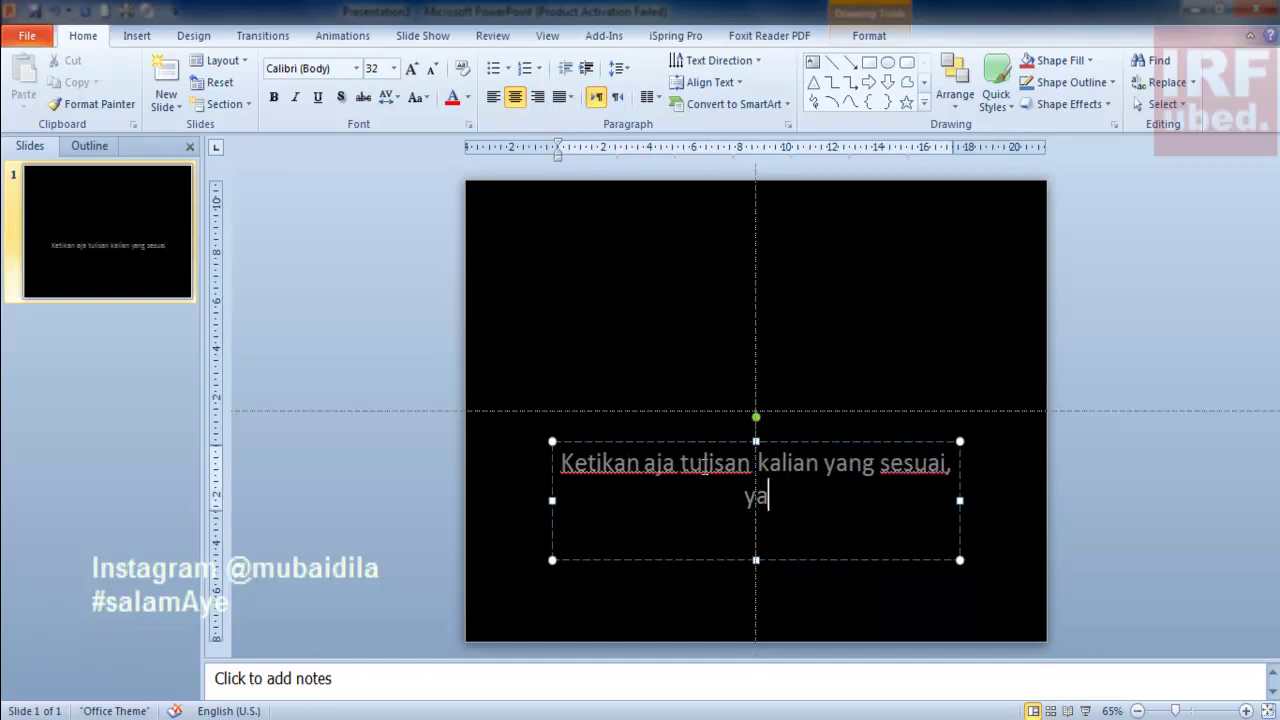
pyautogui.write('ng mau dibua')
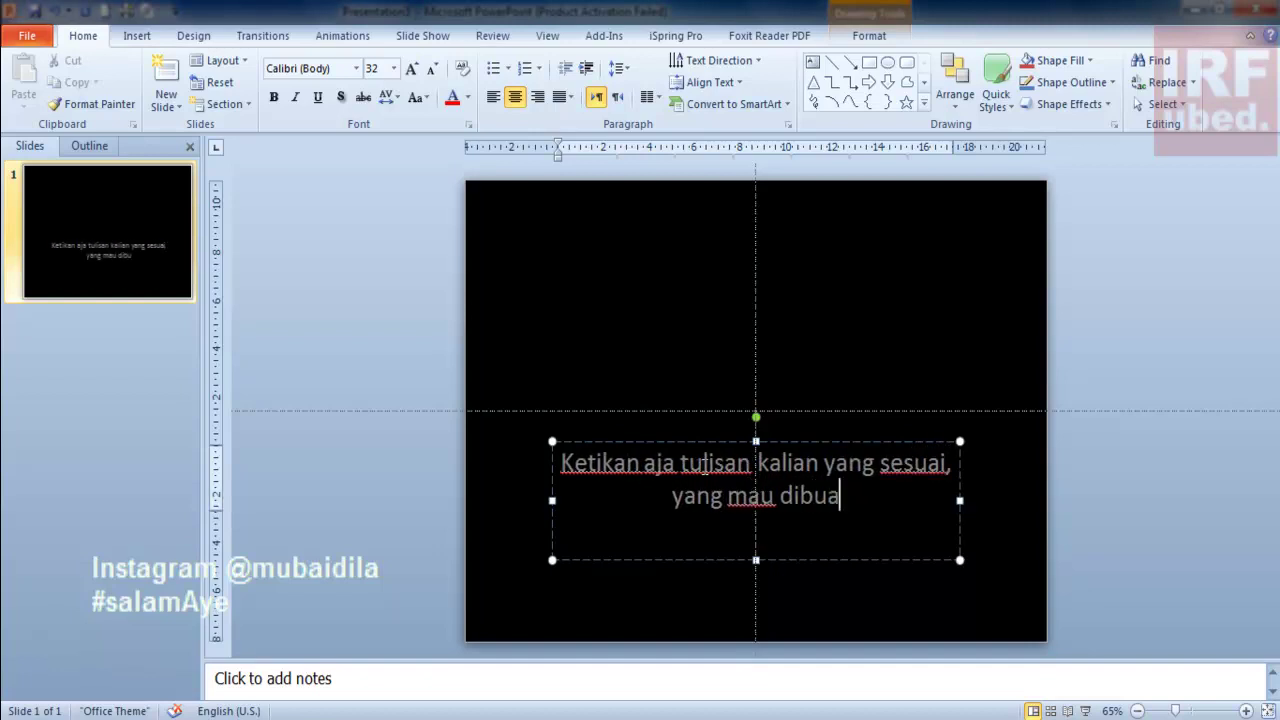
pyautogui.write('t berjalan')
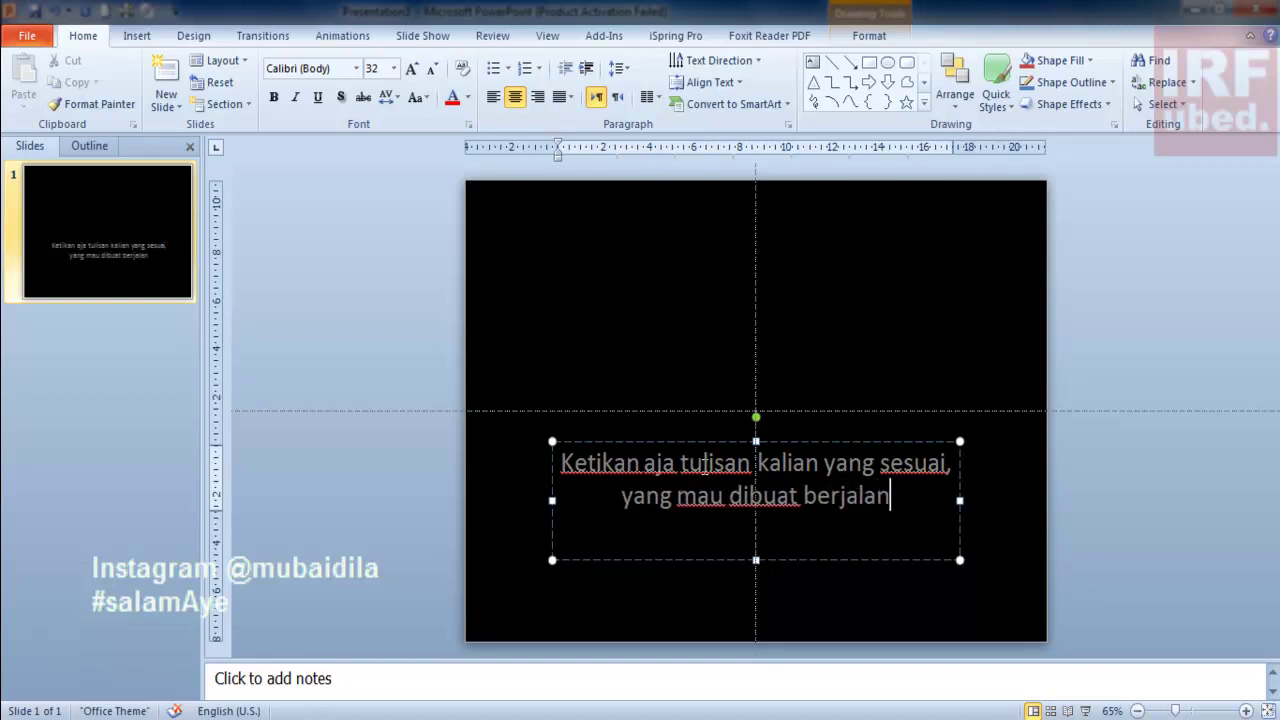
pyautogui.write(' nantina')
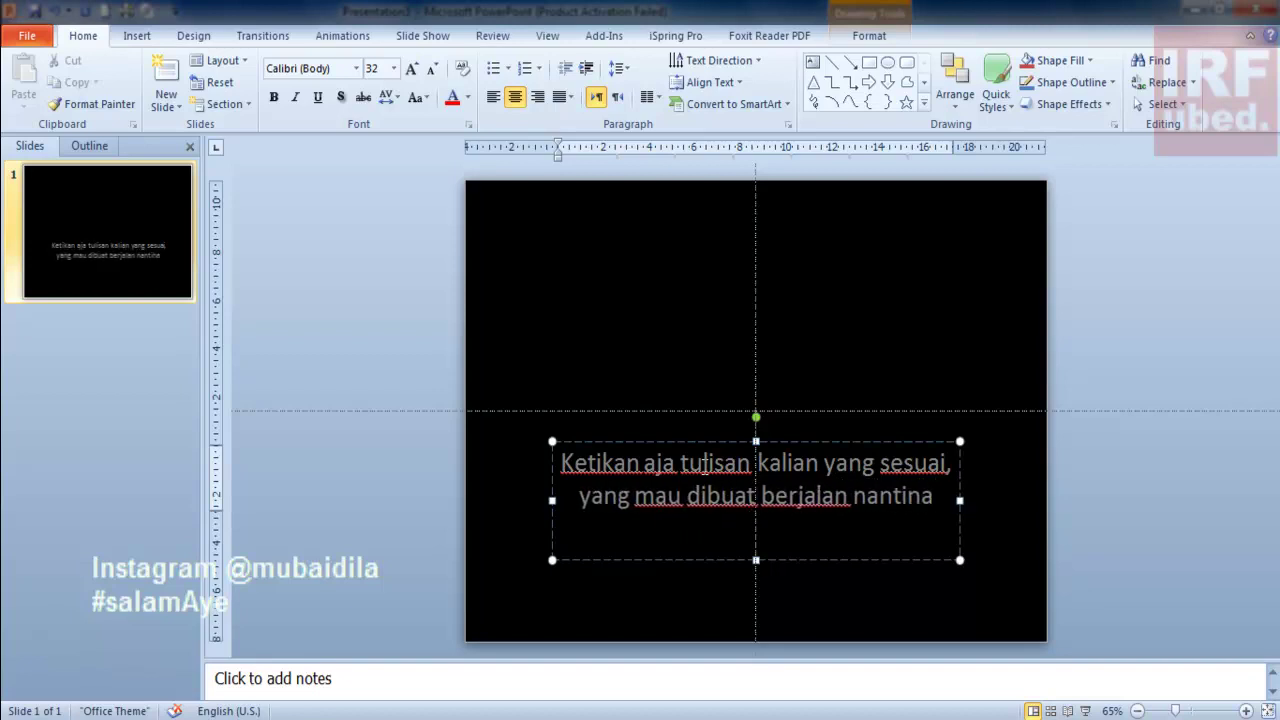
pyautogui.press('BackSpace')
pyautogui.write('ya.')
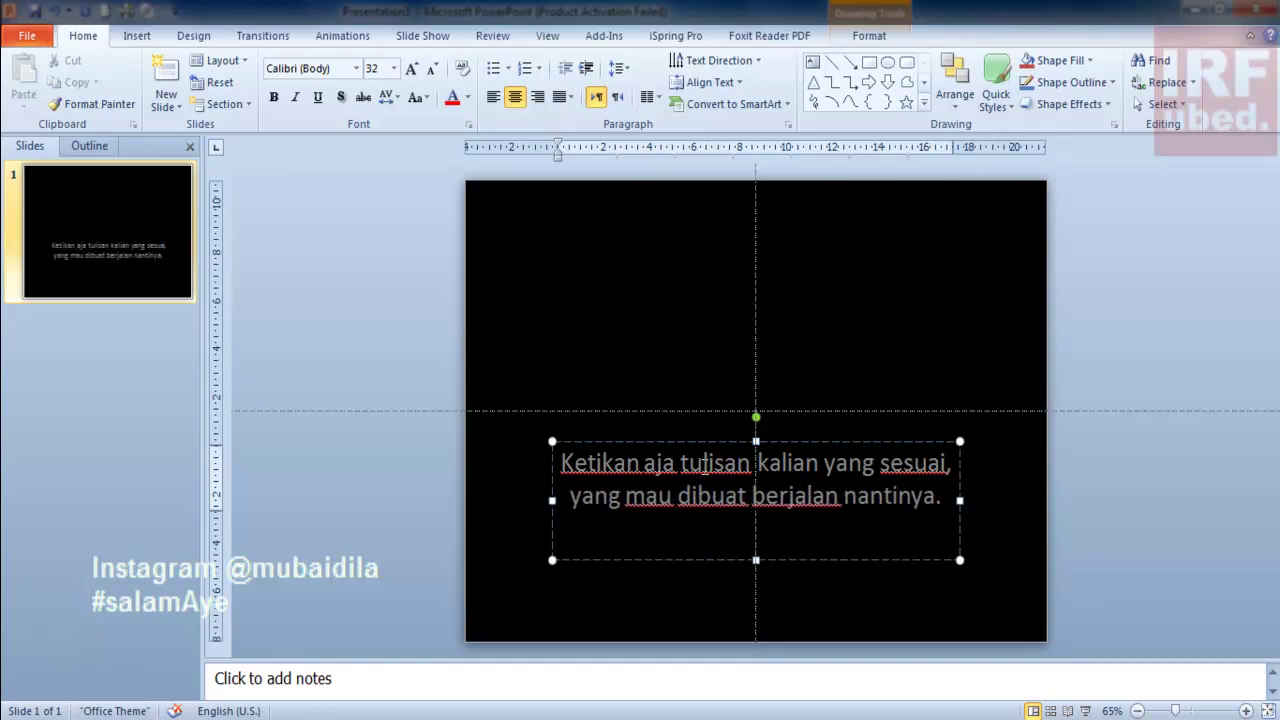
# Widen the text box to hold the sentence on one line, shorten its height, and color the text White.
pyautogui.moveTo(960, 500); pyautogui.dragTo(1214, 500)
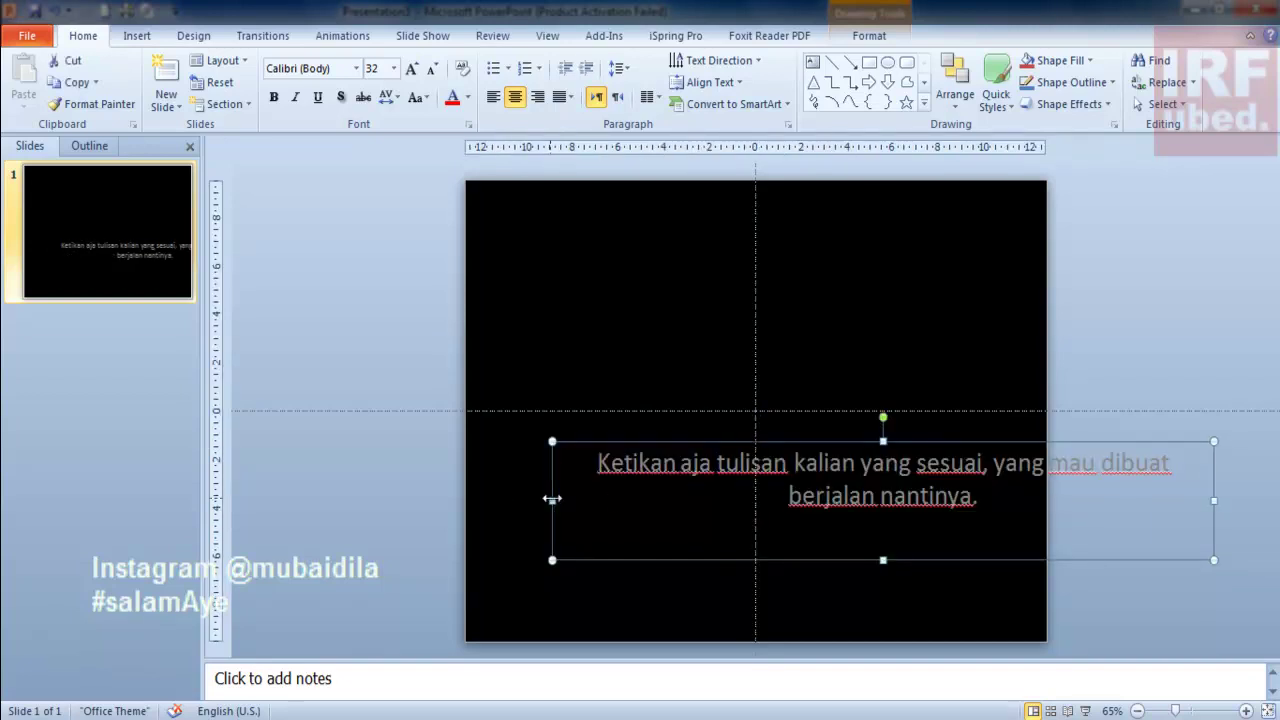
pyautogui.moveTo(552, 498); pyautogui.dragTo(355, 498)
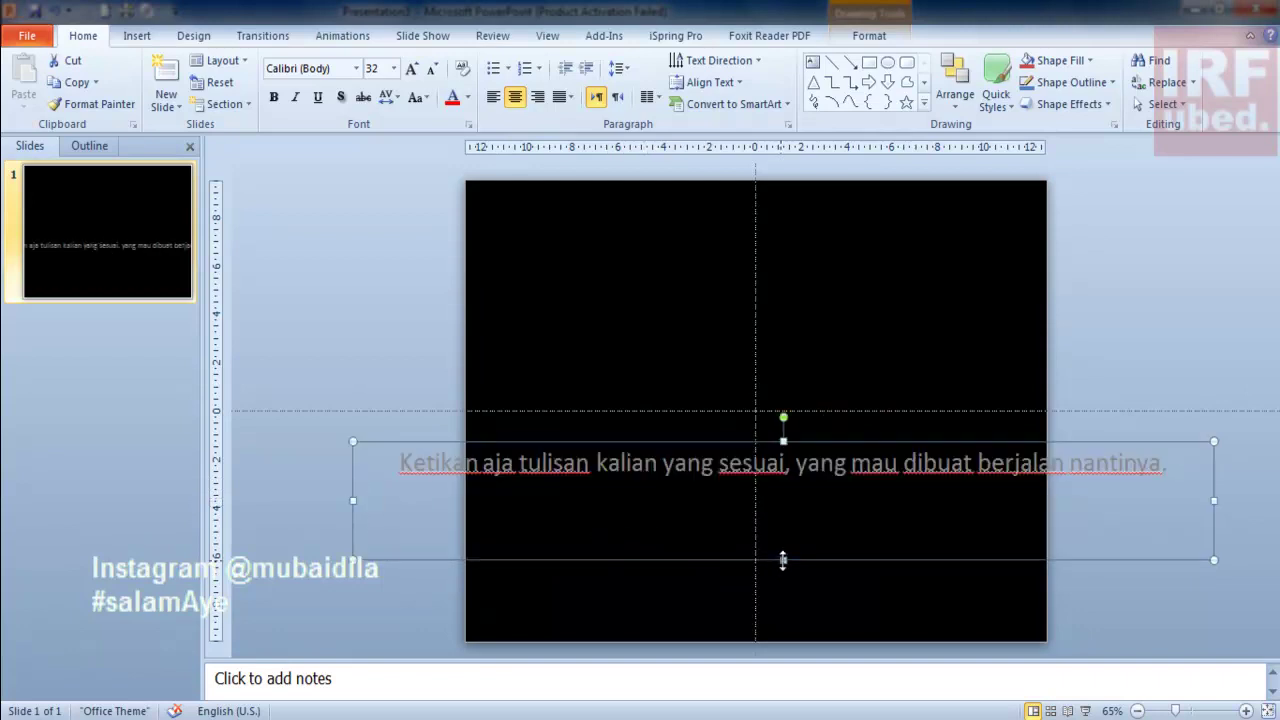
pyautogui.moveTo(783, 560); pyautogui.dragTo(785, 484)
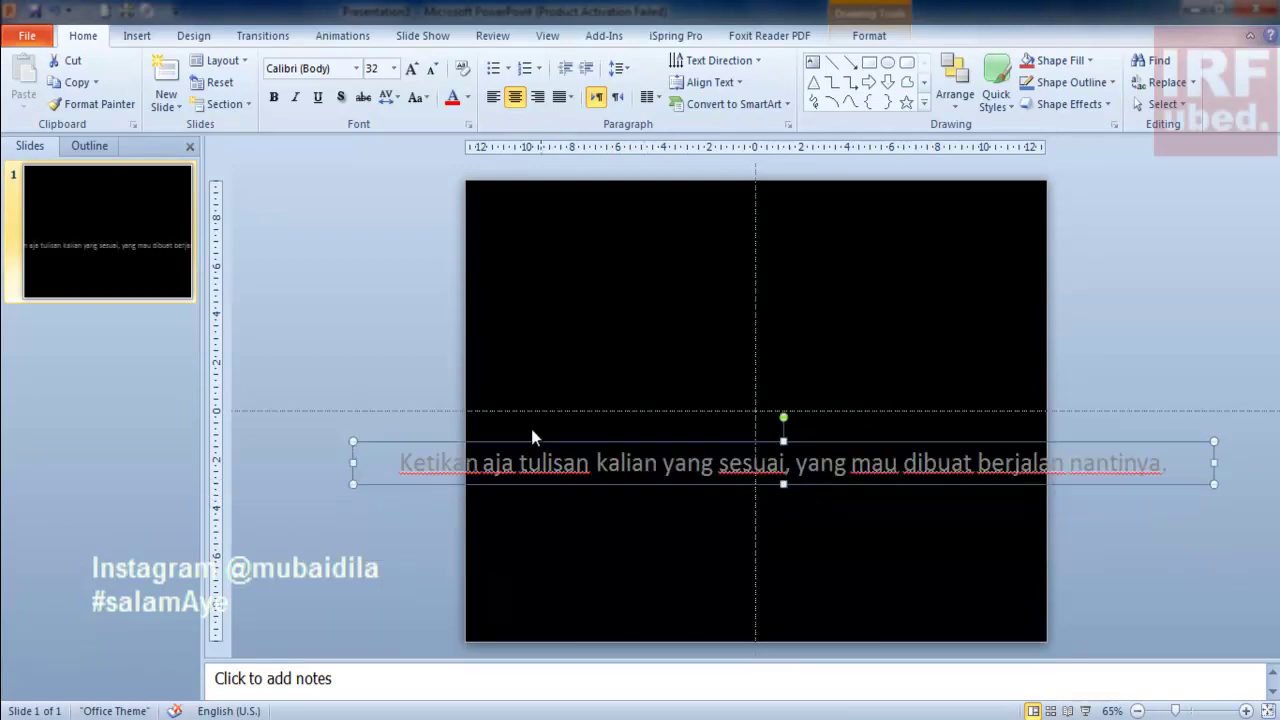
pyautogui.click(468, 97)
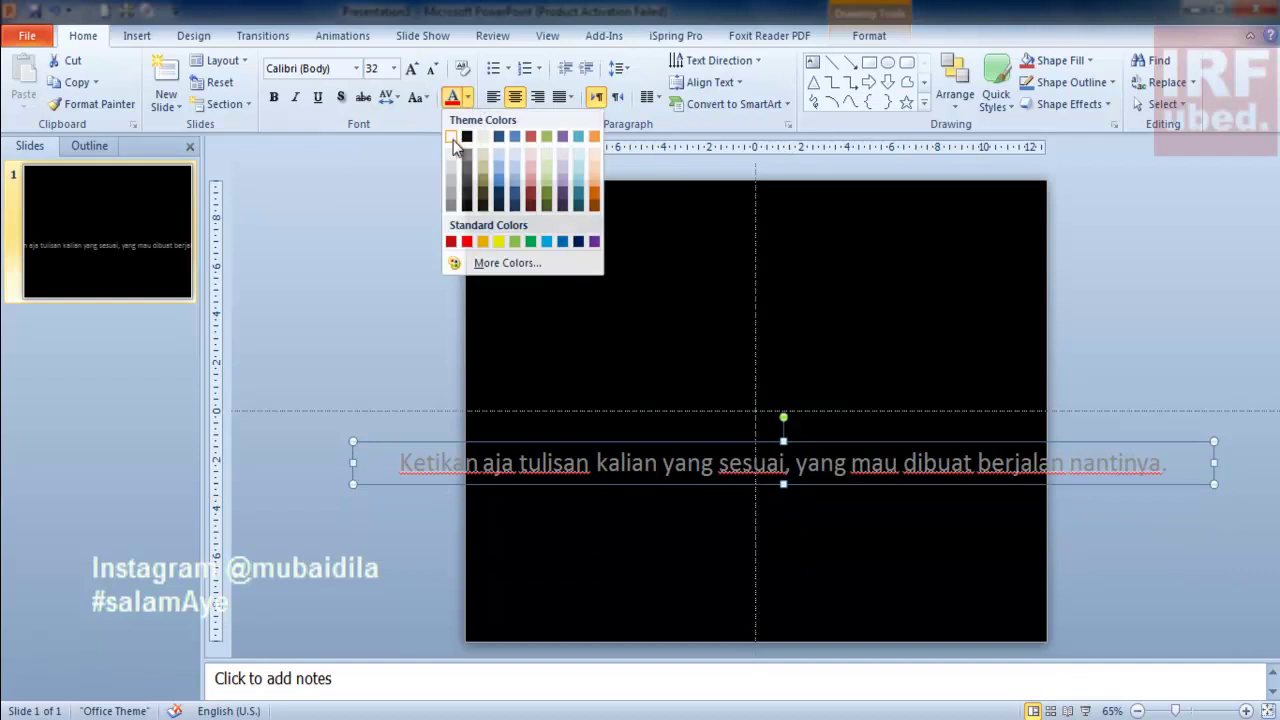
pyautogui.click(467, 137)
# Position the text box entirely beyond the slide's left edge, then show the Animations tab.
pyautogui.moveTo(606, 443); pyautogui.dragTo(1108, 405)
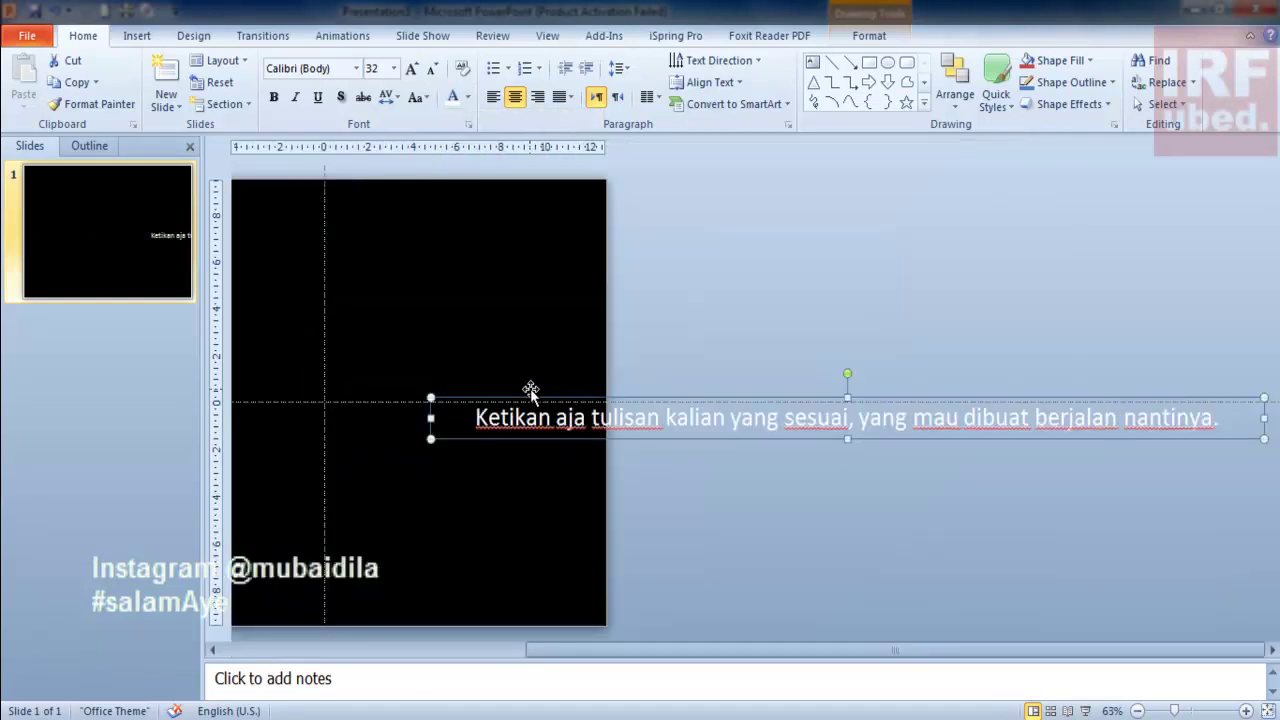
pyautogui.moveTo(490, 397); pyautogui.dragTo(668, 386)
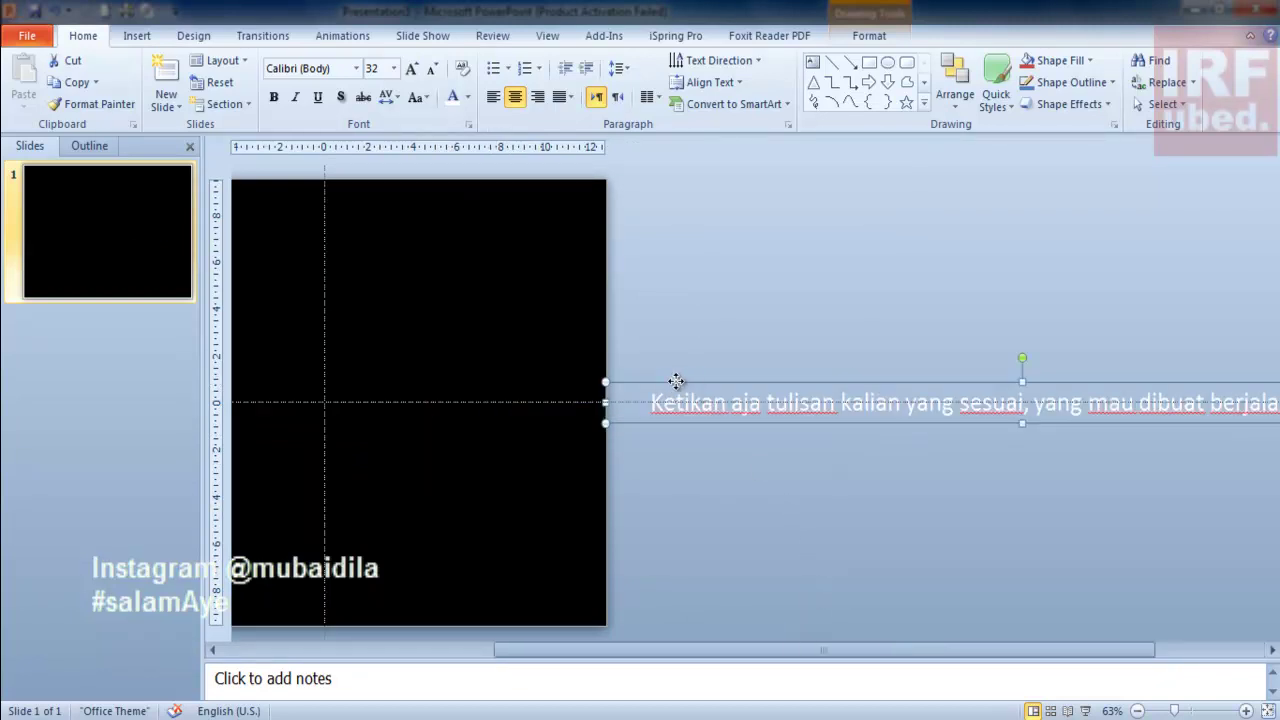
pyautogui.moveTo(676, 381); pyautogui.dragTo(659, 381)
pyautogui.moveTo(736, 650); pyautogui.dragTo(502, 650)
pyautogui.hscroll(-1, 449, 377)
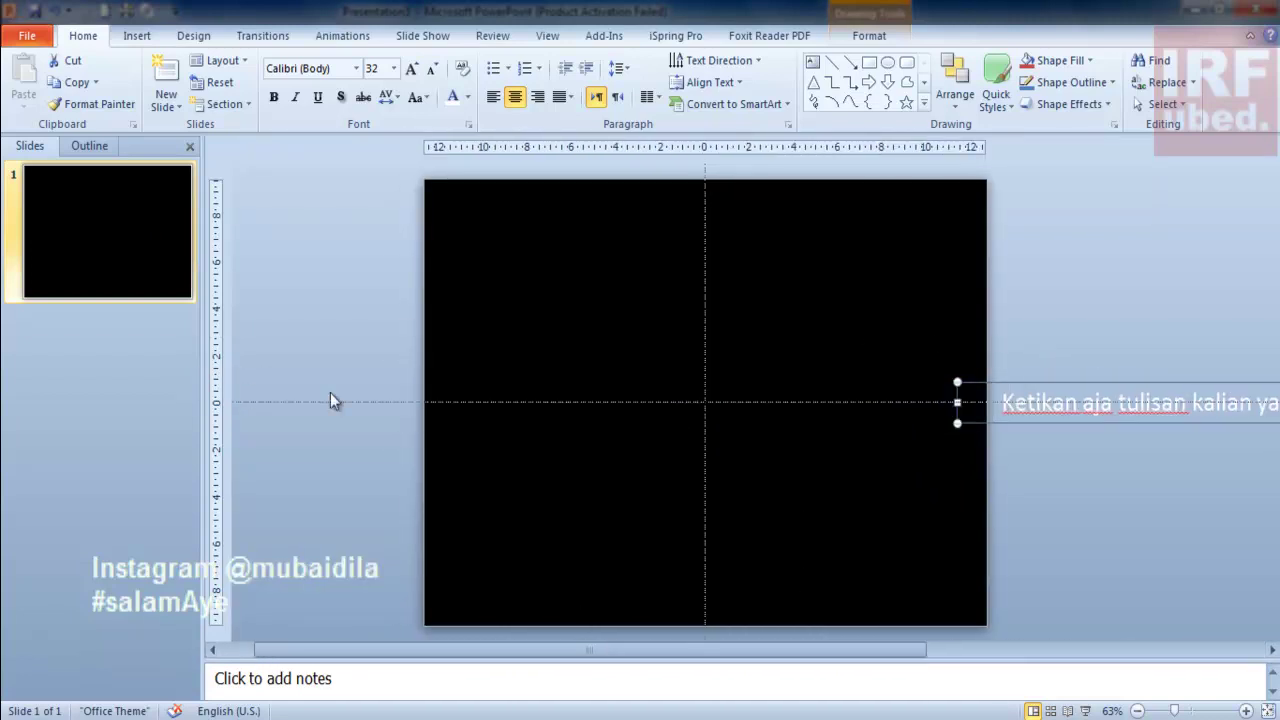
pyautogui.moveTo(976, 383); pyautogui.dragTo(328, 373)
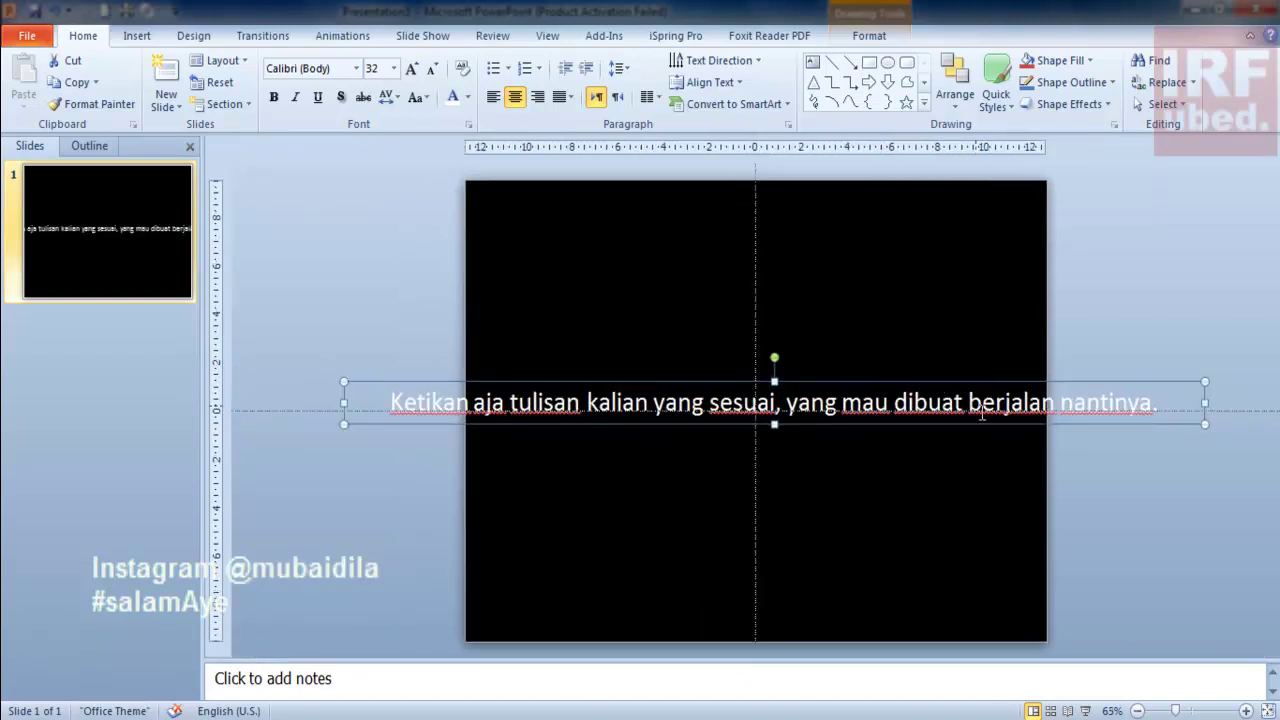
pyautogui.moveTo(951, 385); pyautogui.dragTo(500, 395)
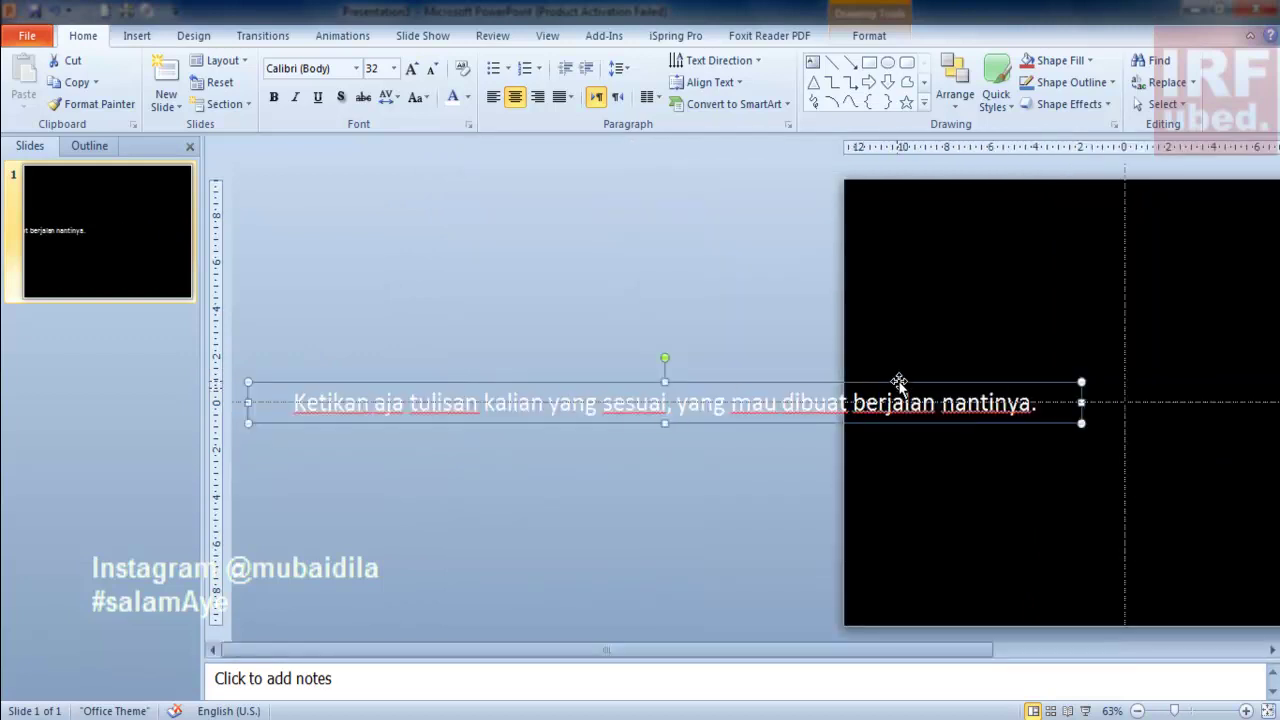
pyautogui.moveTo(898, 383); pyautogui.dragTo(665, 385)
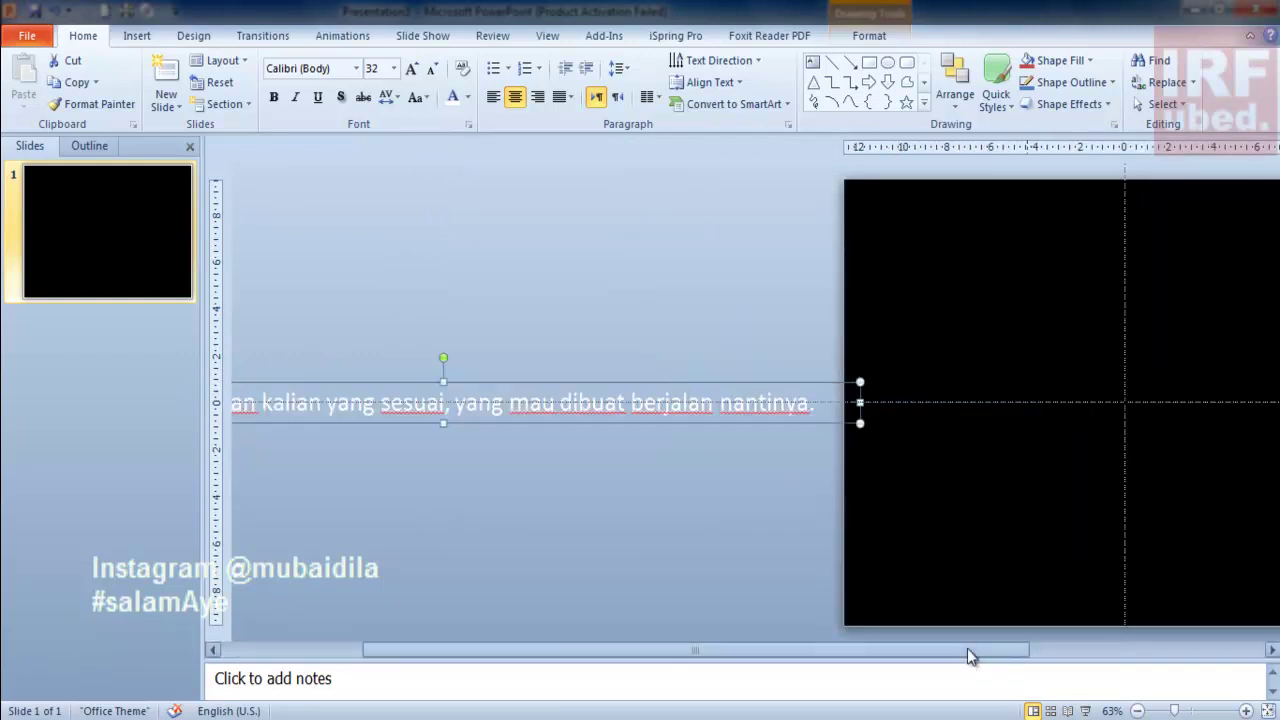
pyautogui.moveTo(966, 650); pyautogui.dragTo(1141, 650)
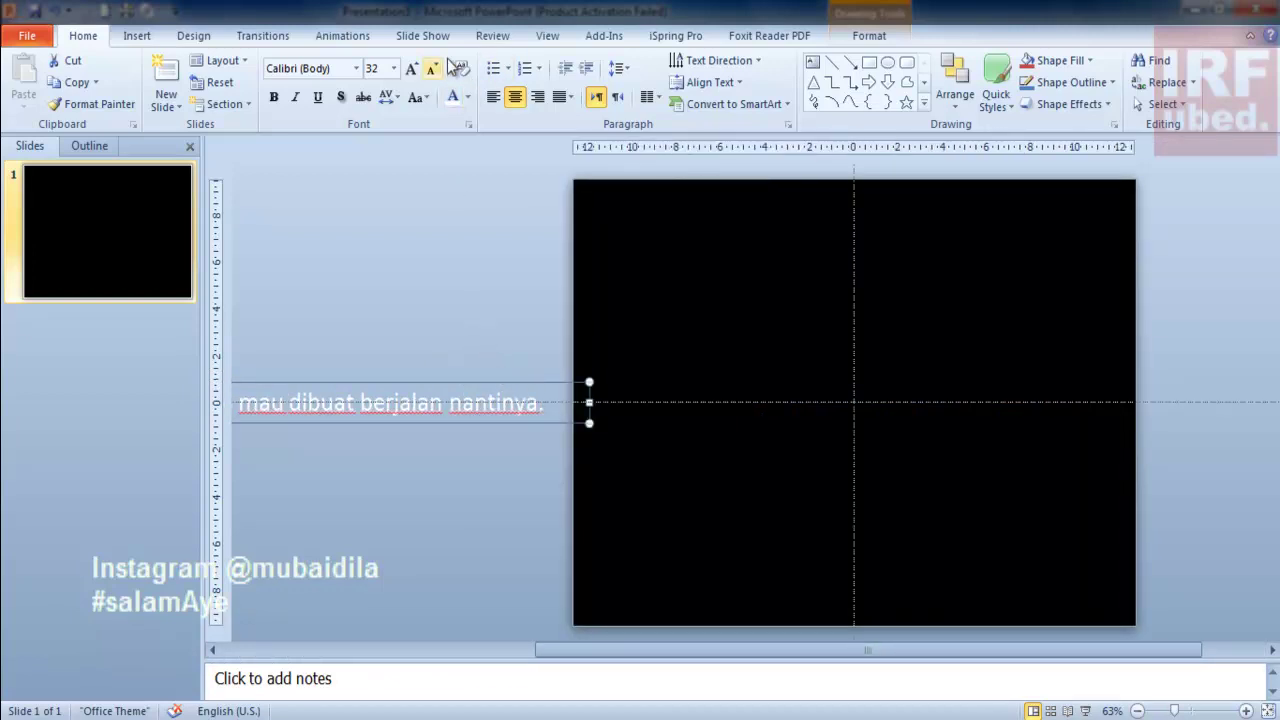
pyautogui.click(324, 38)
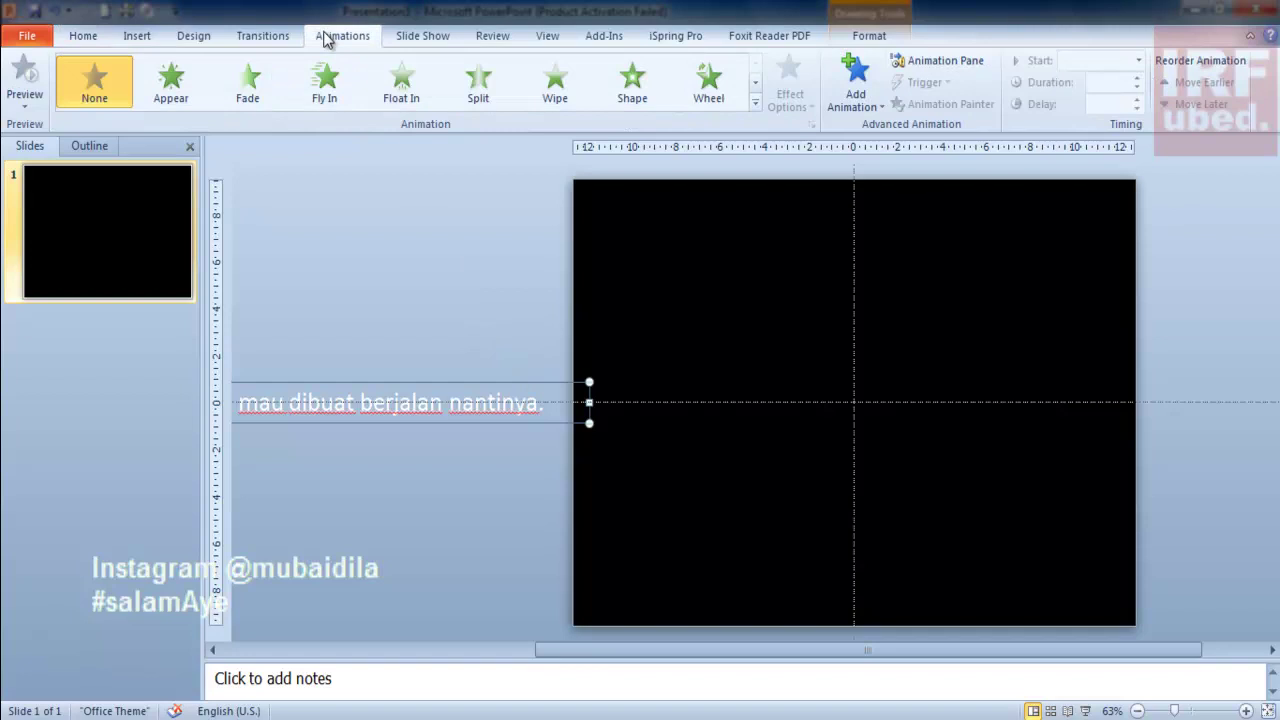
# Scroll the animation gallery to Motion Paths and apply the Lines path to the text.
pyautogui.click(755, 84)
pyautogui.click(755, 84)
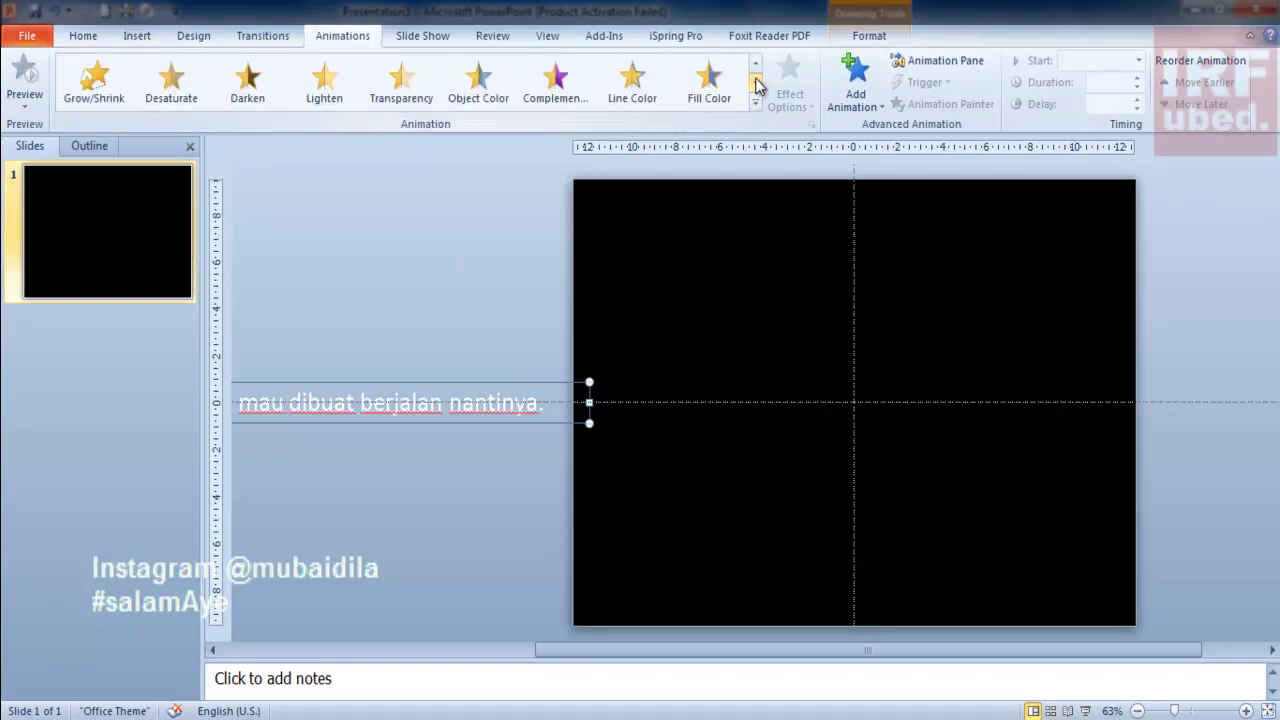
pyautogui.click(755, 84)
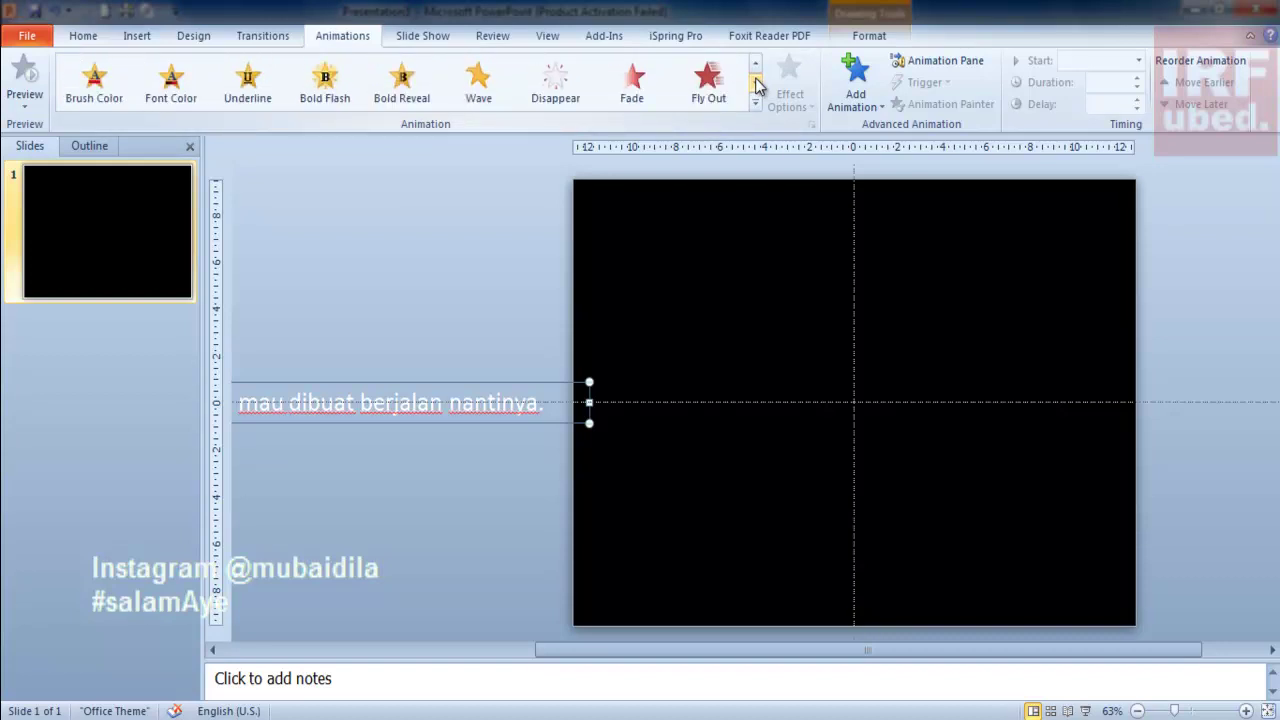
pyautogui.click(755, 84)
pyautogui.click(755, 62)
pyautogui.click(755, 62)
pyautogui.click(755, 62)
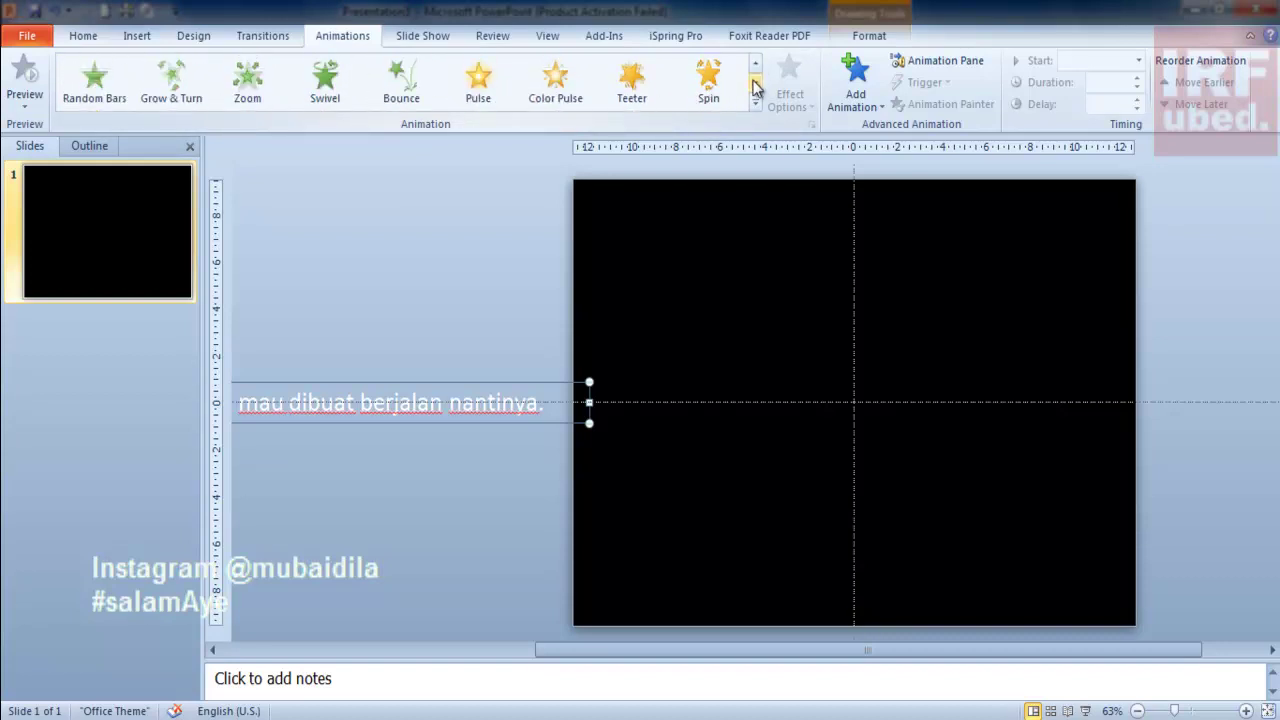
pyautogui.click(755, 84)
pyautogui.click(755, 84)
pyautogui.click(755, 84)
pyautogui.click(755, 84)
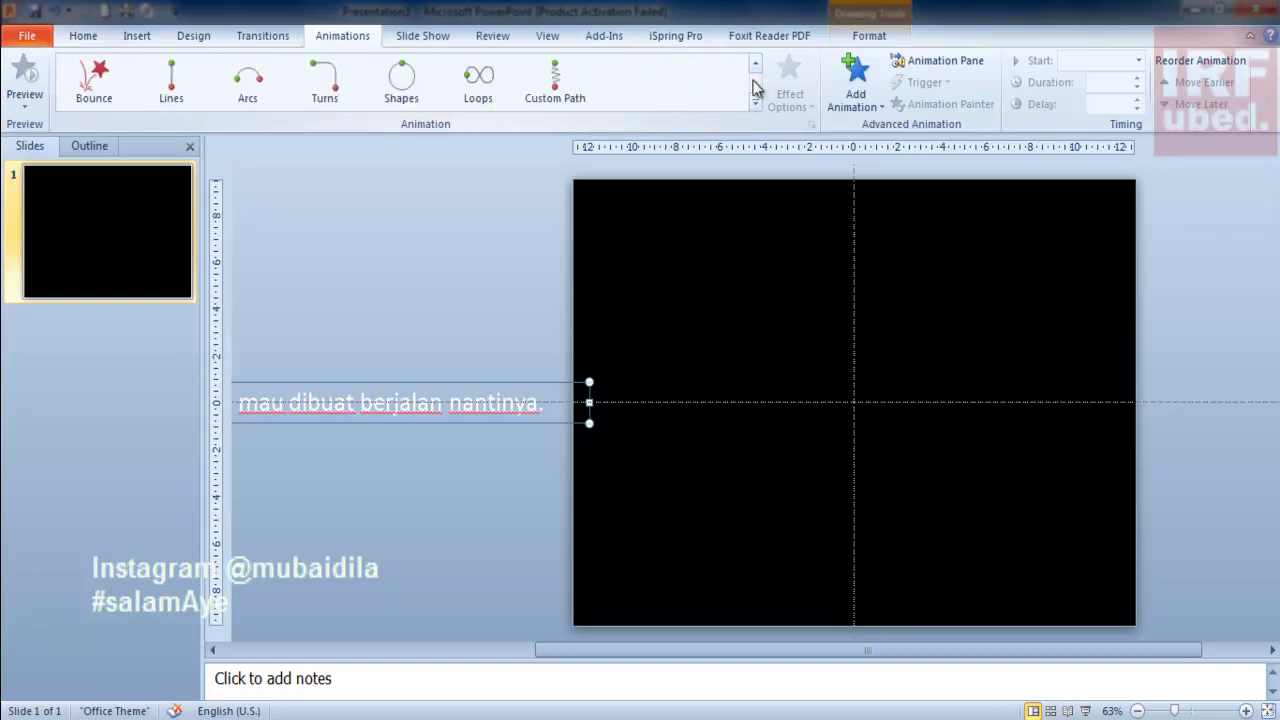
pyautogui.click(170, 80)
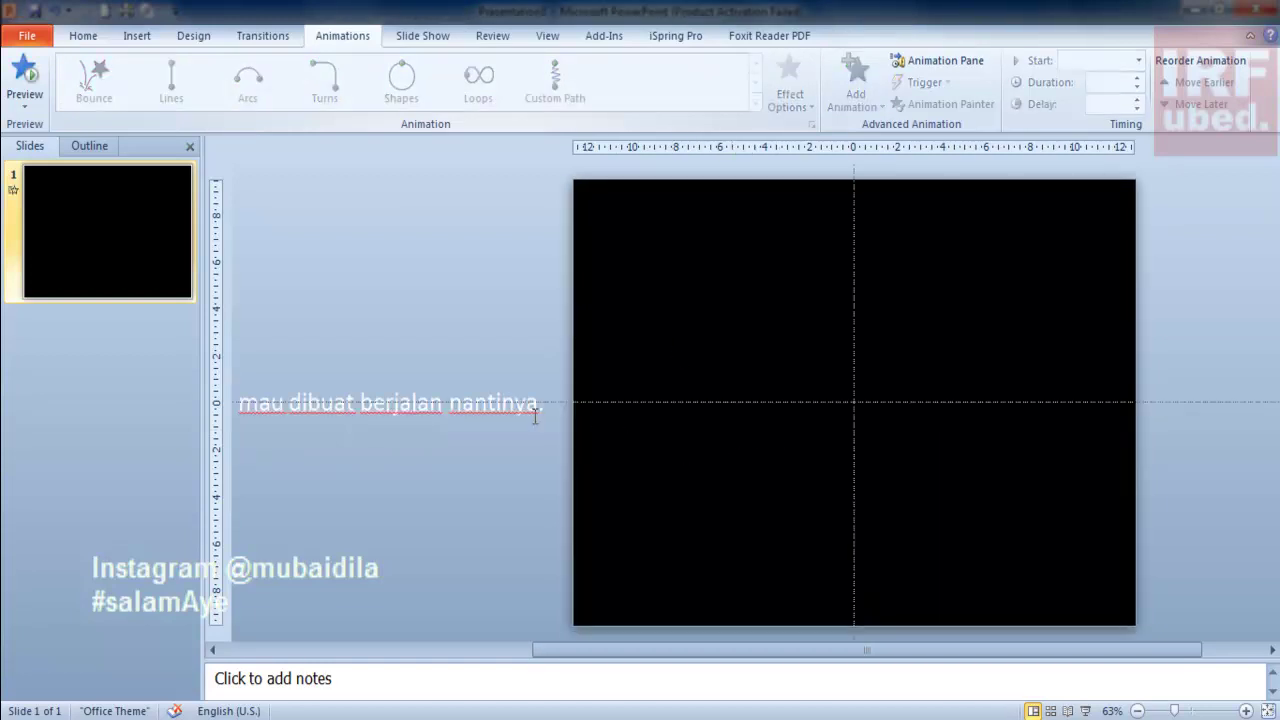
# Show the Animation Pane and set the Lines path's Effect Options direction to Right.
pyautogui.click(937, 60)
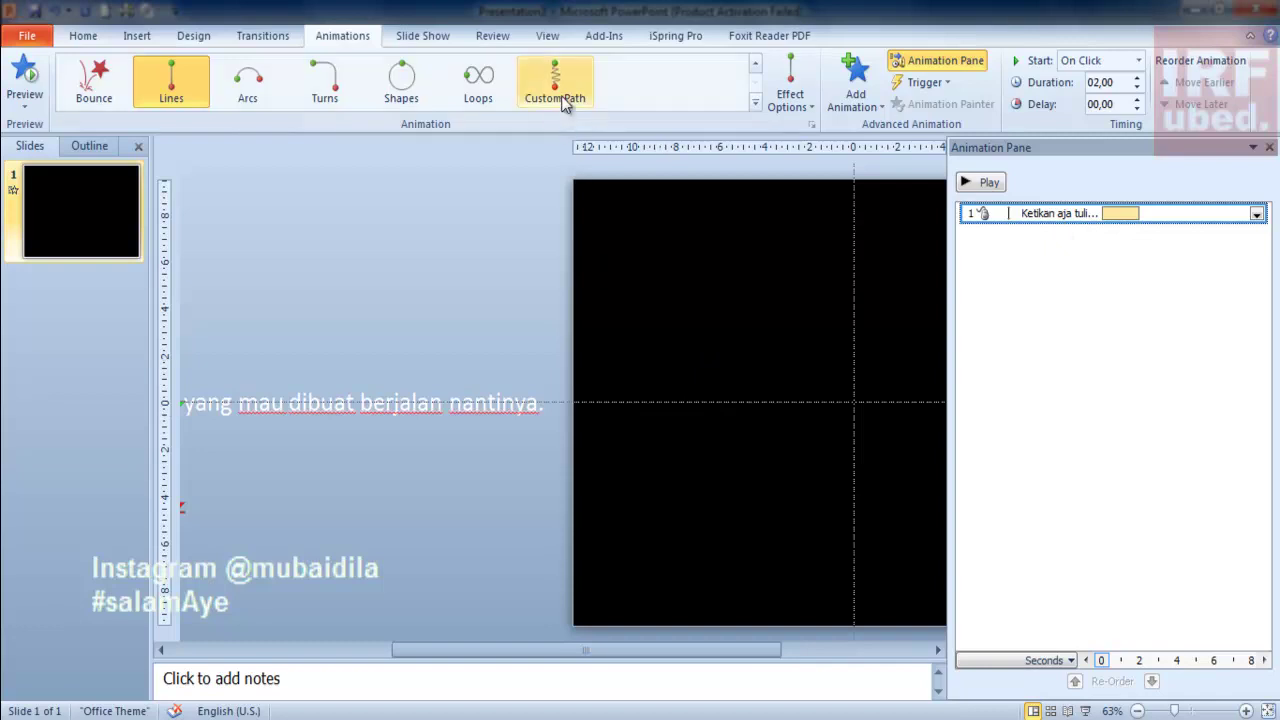
pyautogui.click(790, 100)
pyautogui.click(815, 247)
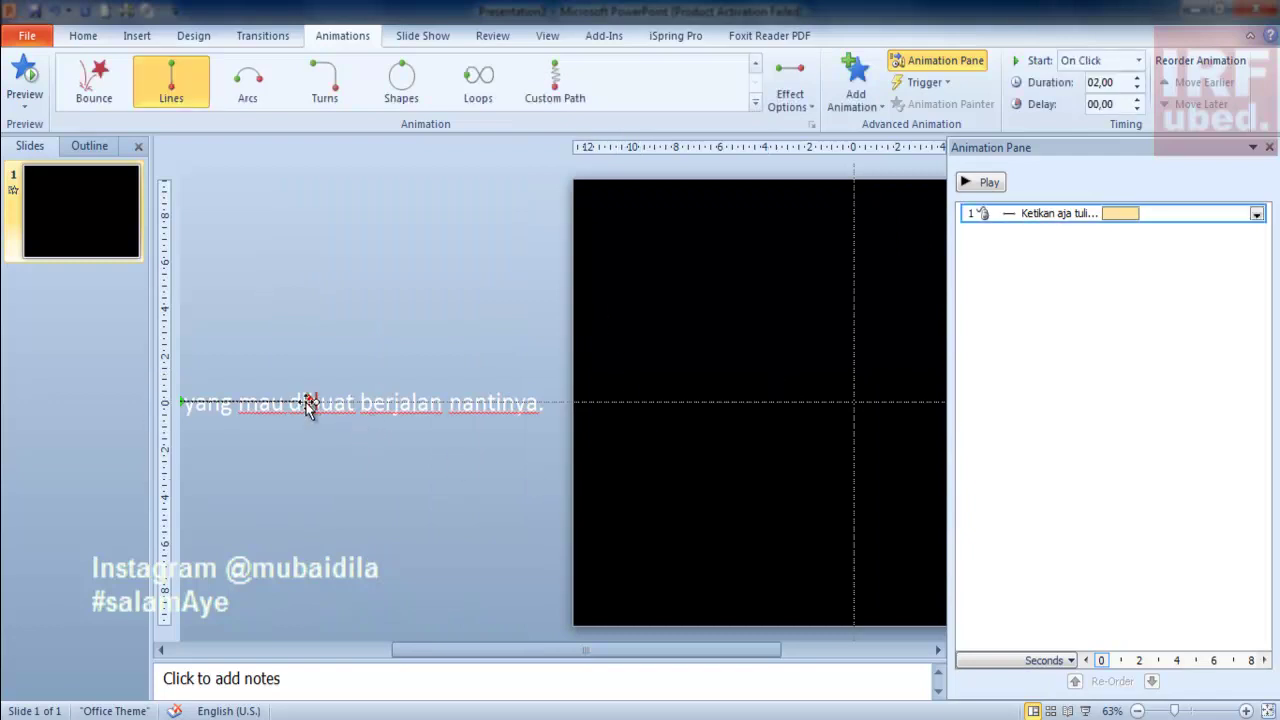
# Drag the path's end point far past the slide's right edge and preview the scrolling text.
pyautogui.moveTo(540, 402); pyautogui.dragTo(889, 402)
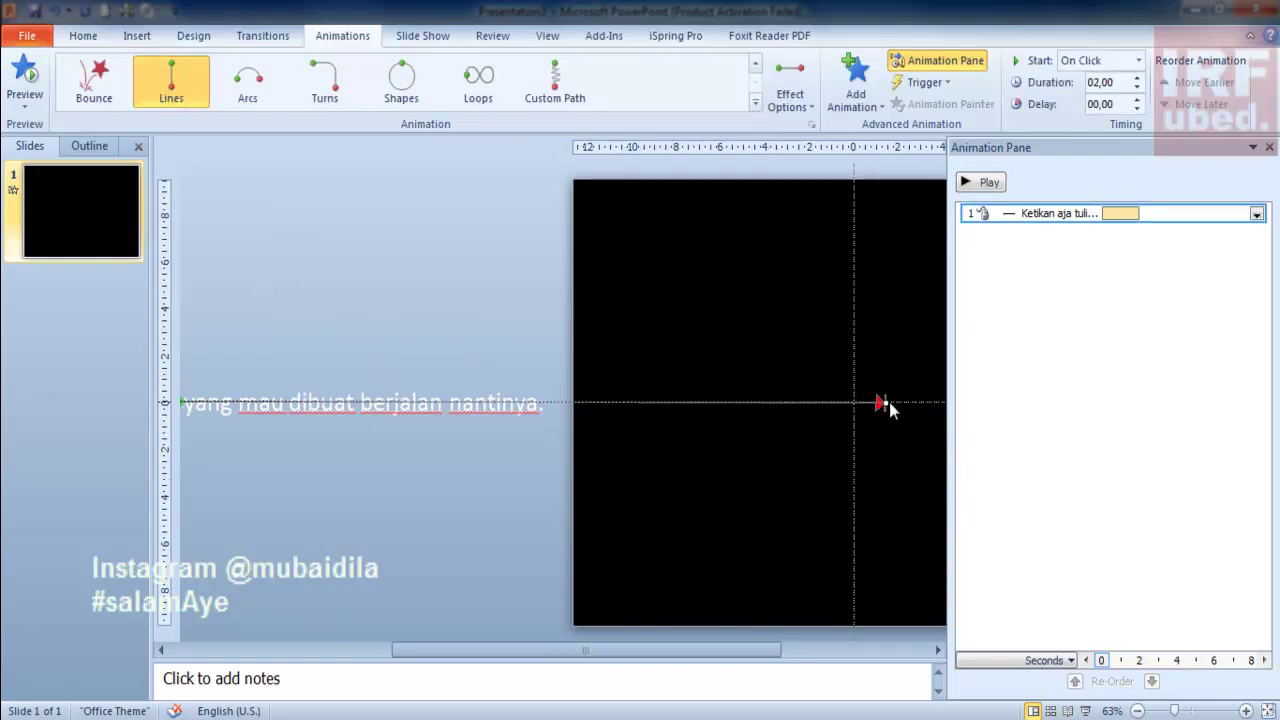
pyautogui.click(891, 650)
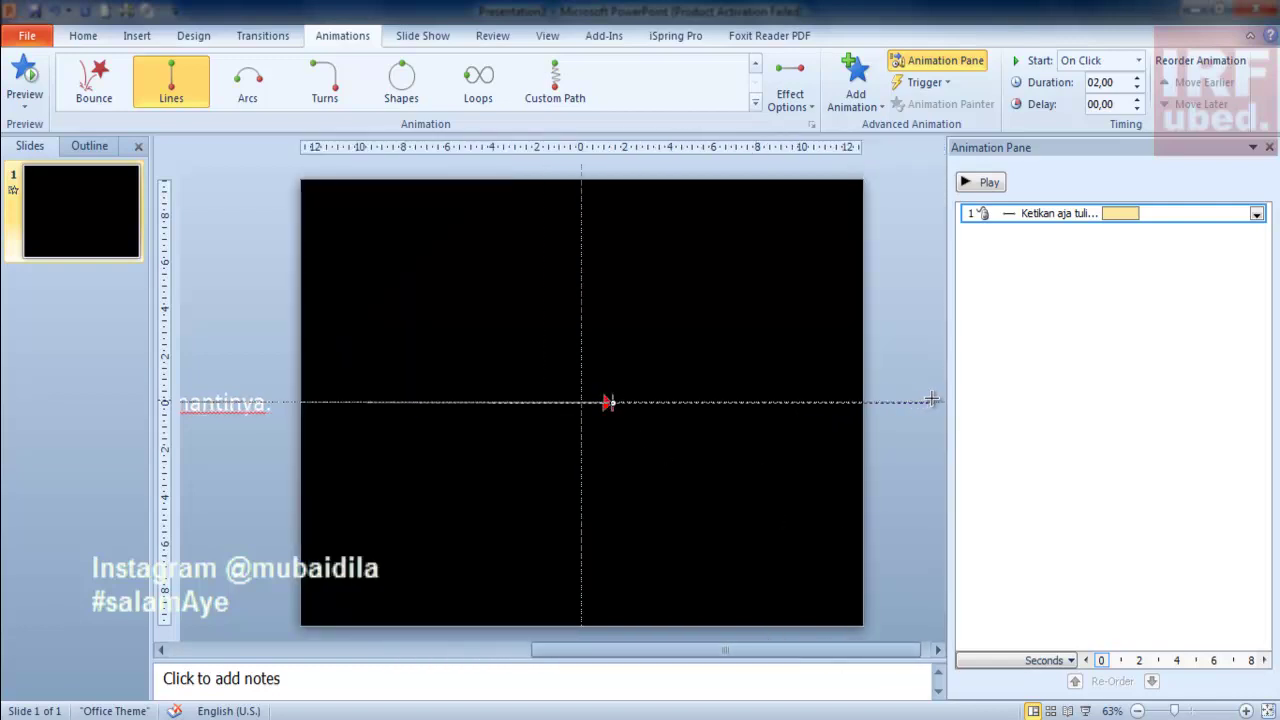
pyautogui.moveTo(932, 399); pyautogui.dragTo(932, 401)
pyautogui.click(984, 184)
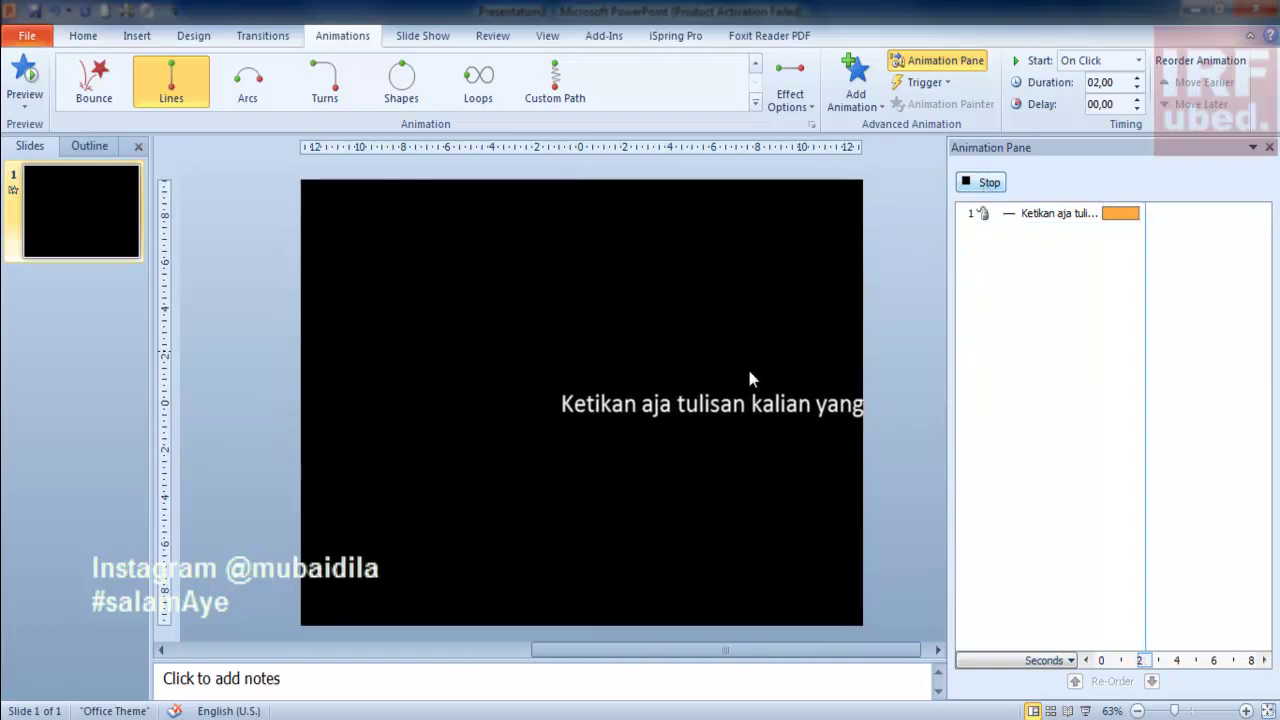
pyautogui.click(938, 651)
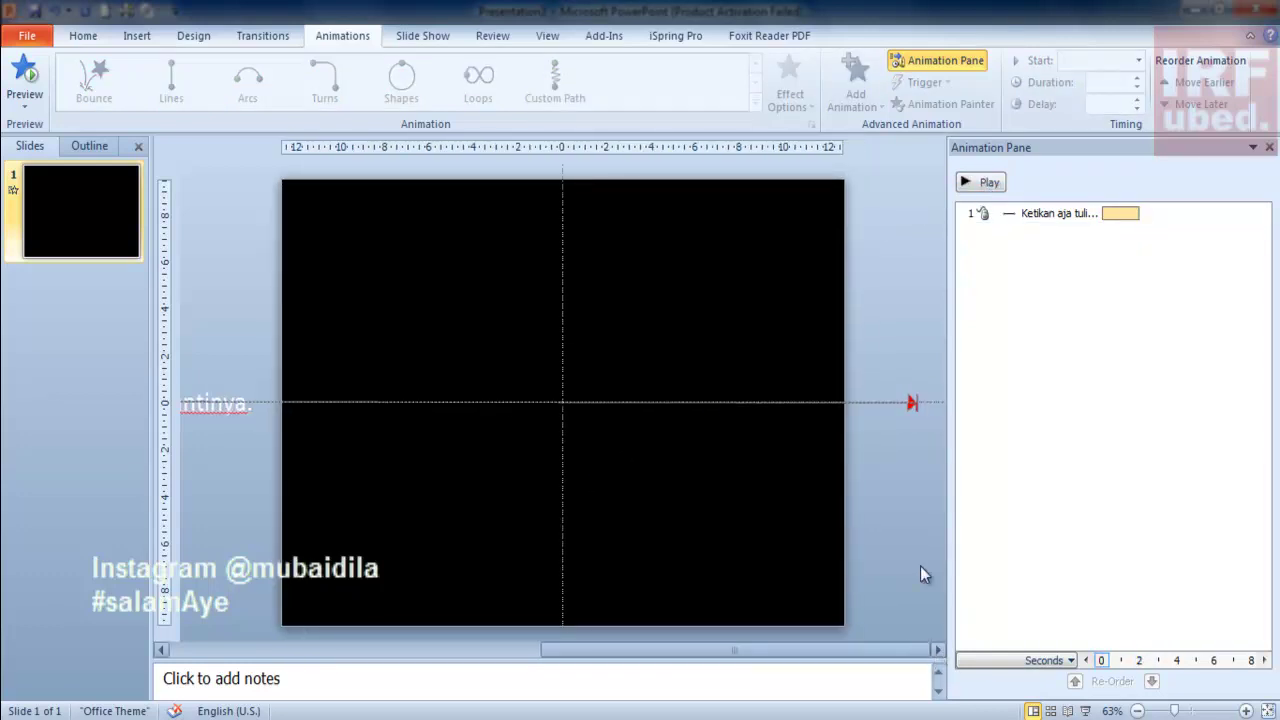
pyautogui.click(917, 404)
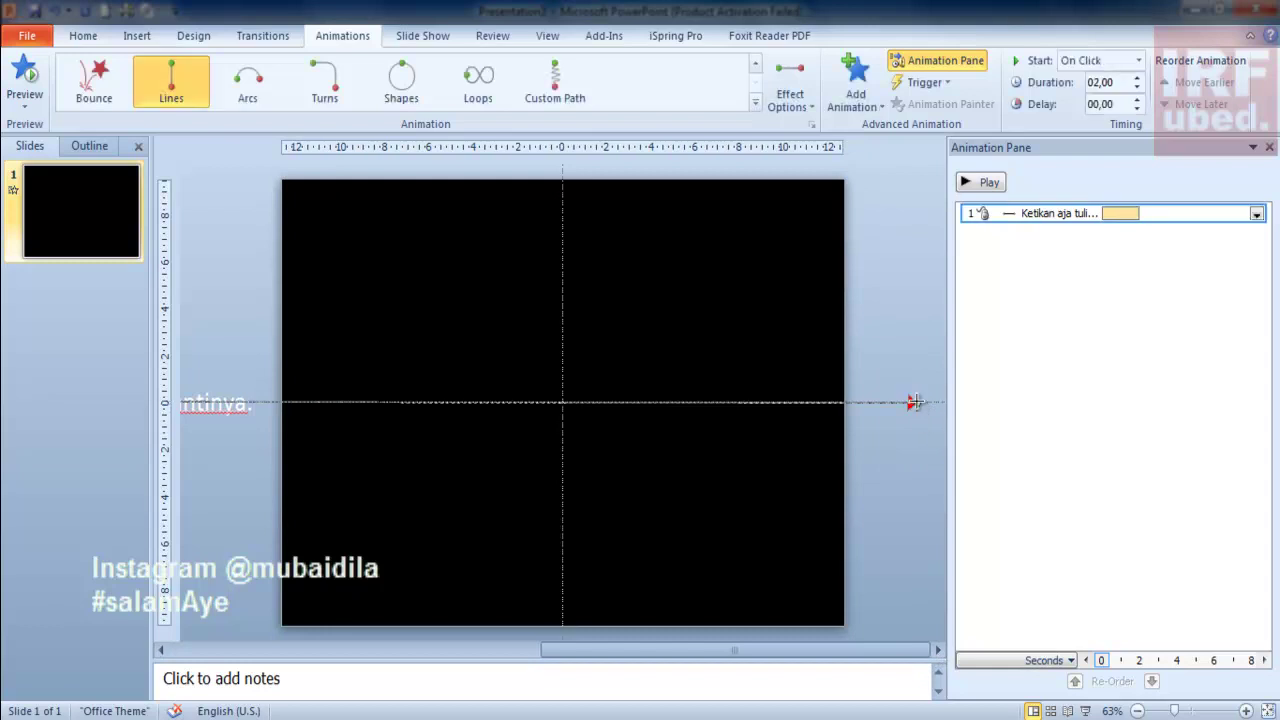
pyautogui.click(982, 184)
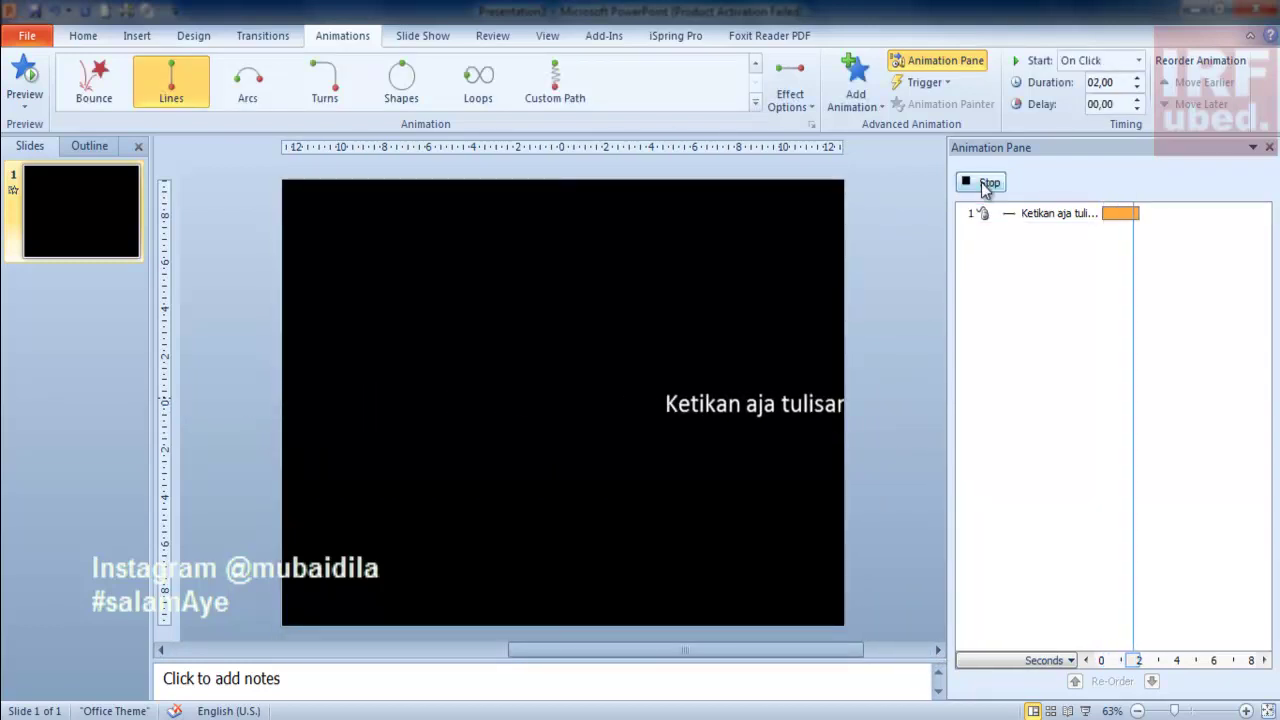
# Set the animation Timing to a 5-second duration repeating Until End of Slide.
pyautogui.doubleClick(1163, 213)
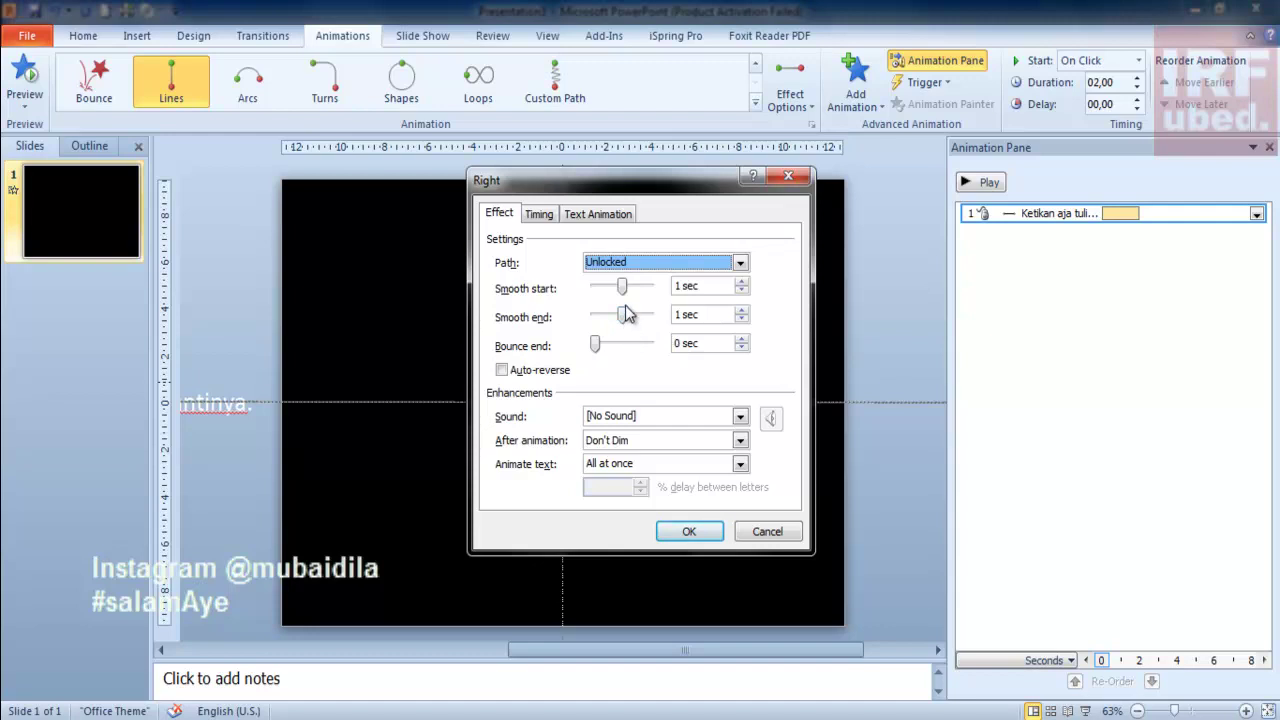
pyautogui.click(539, 214)
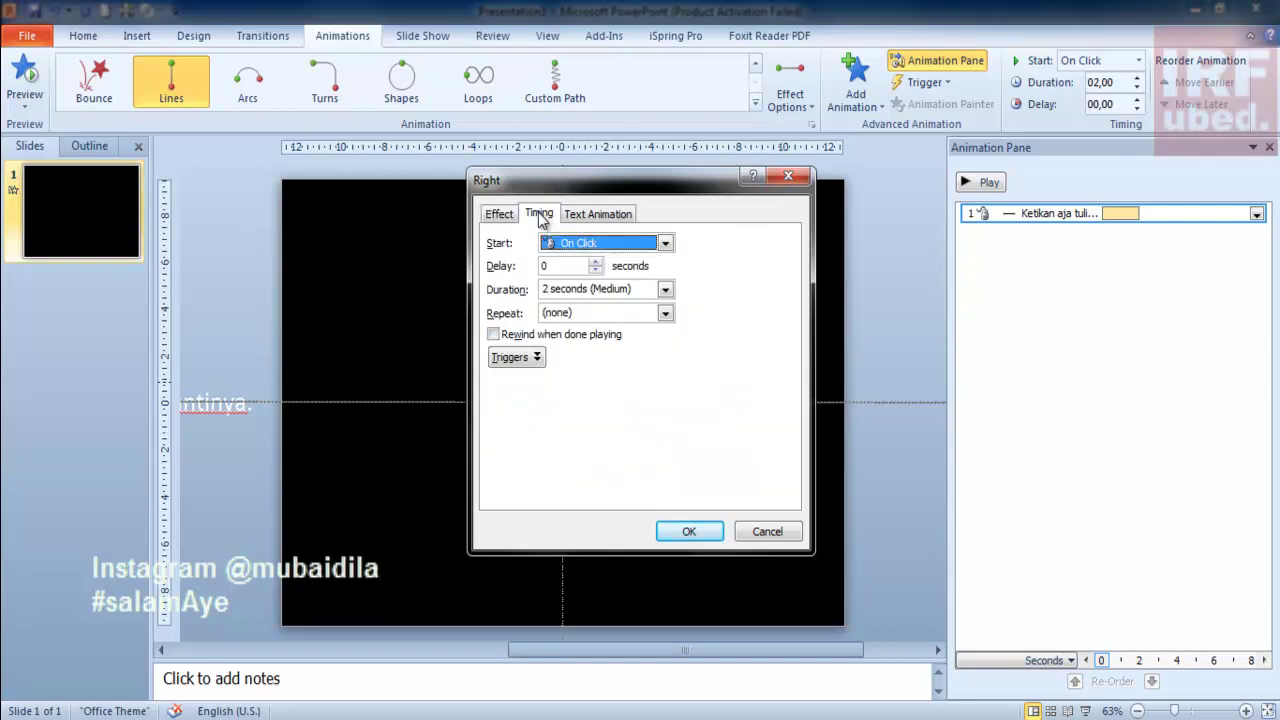
pyautogui.click(665, 289)
pyautogui.click(640, 303)
pyautogui.click(665, 313)
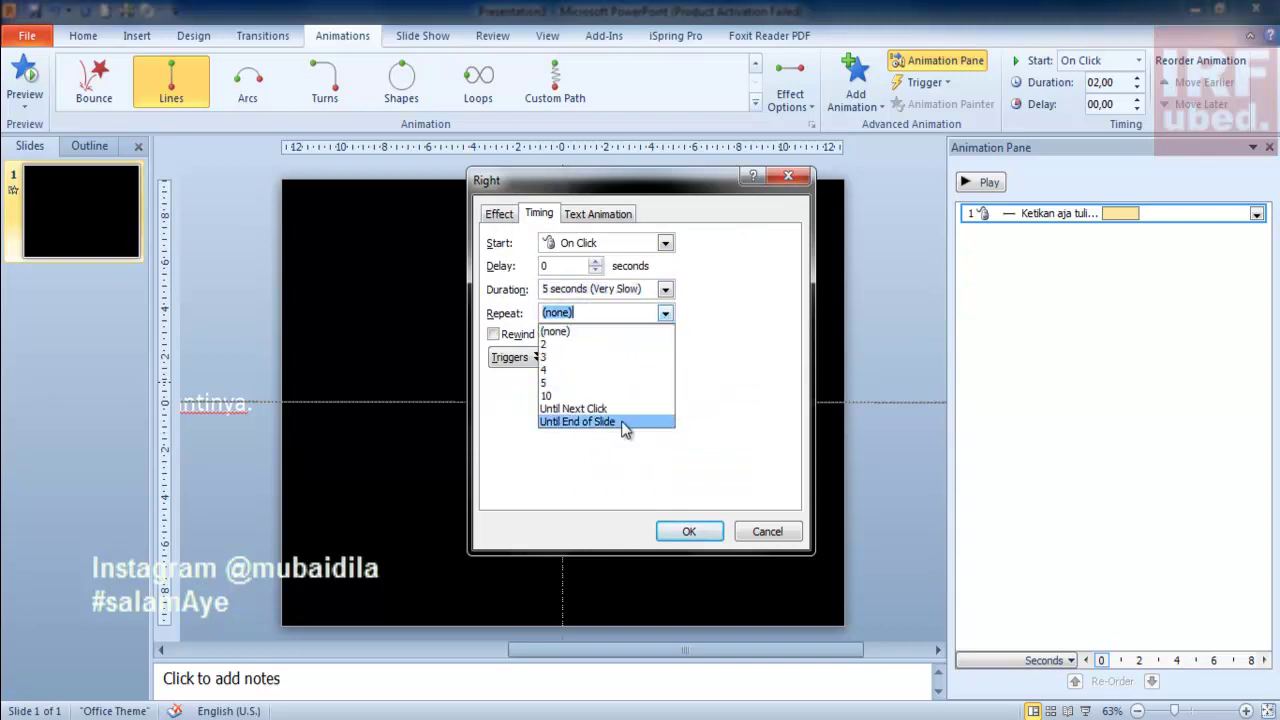
pyautogui.click(620, 422)
pyautogui.click(688, 531)
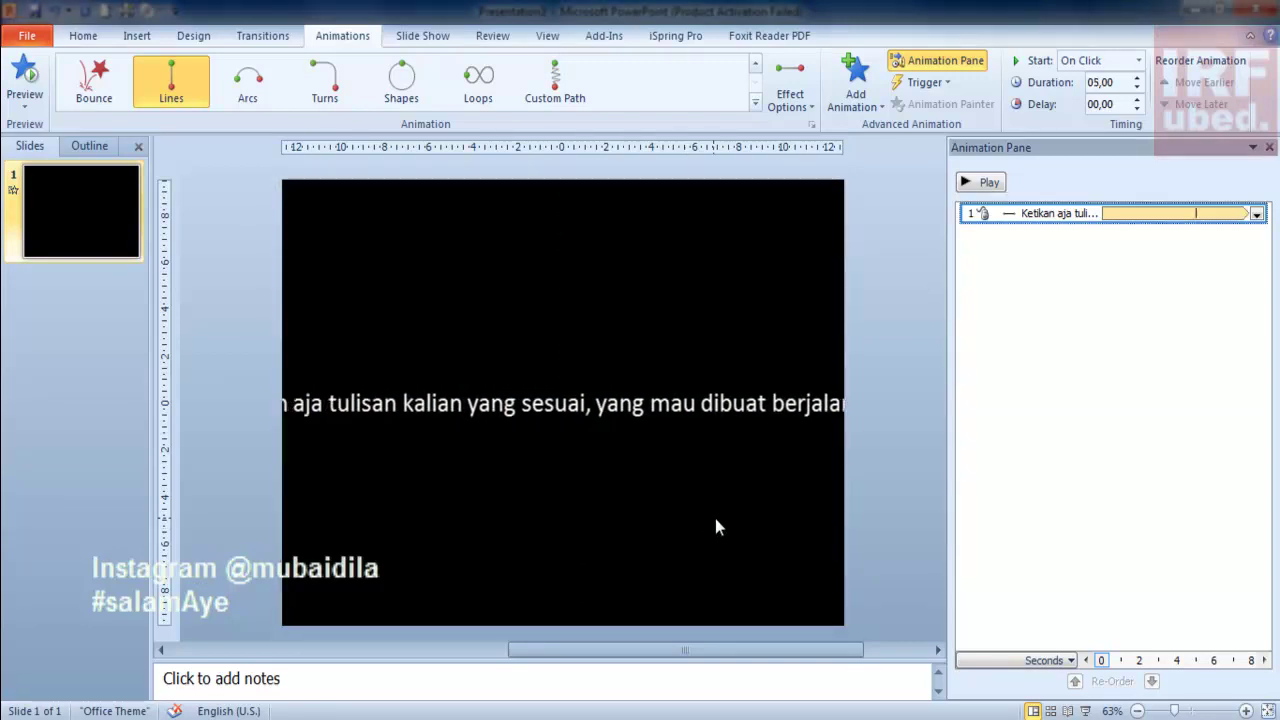
# Raise the animation duration to 10 seconds and preview the slower scroll.
pyautogui.click(1138, 78)
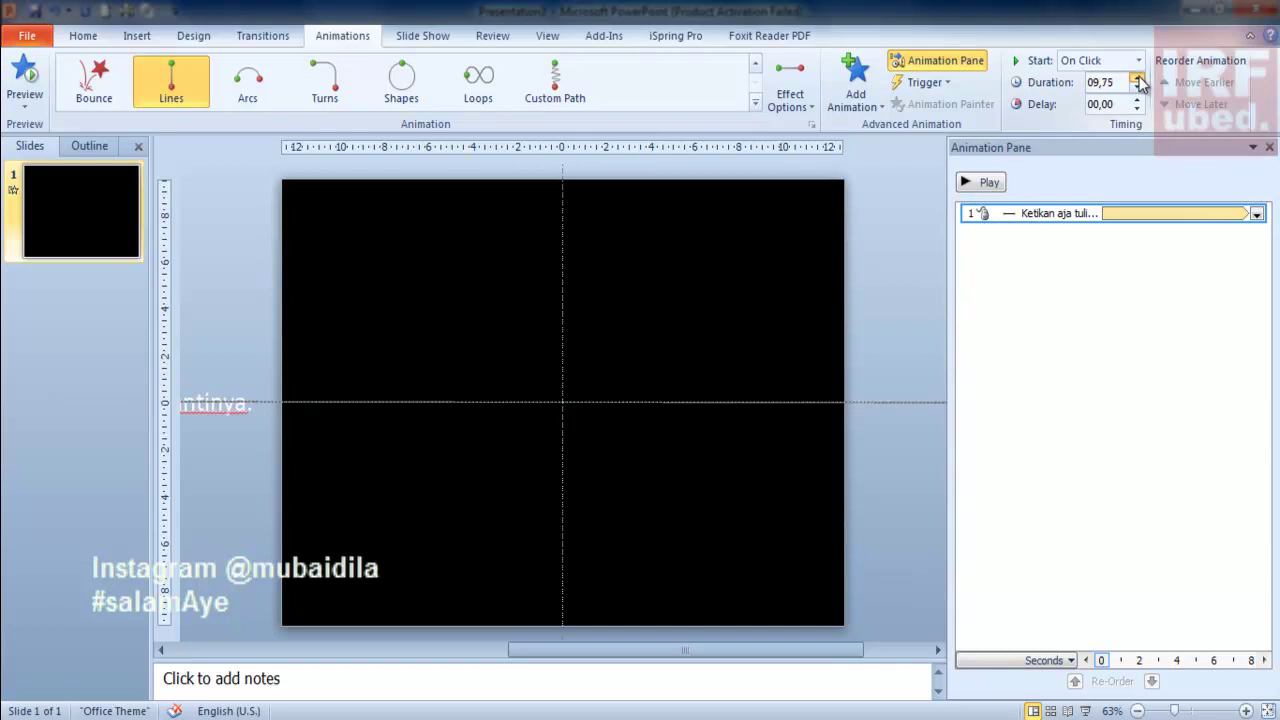
pyautogui.click(990, 184)
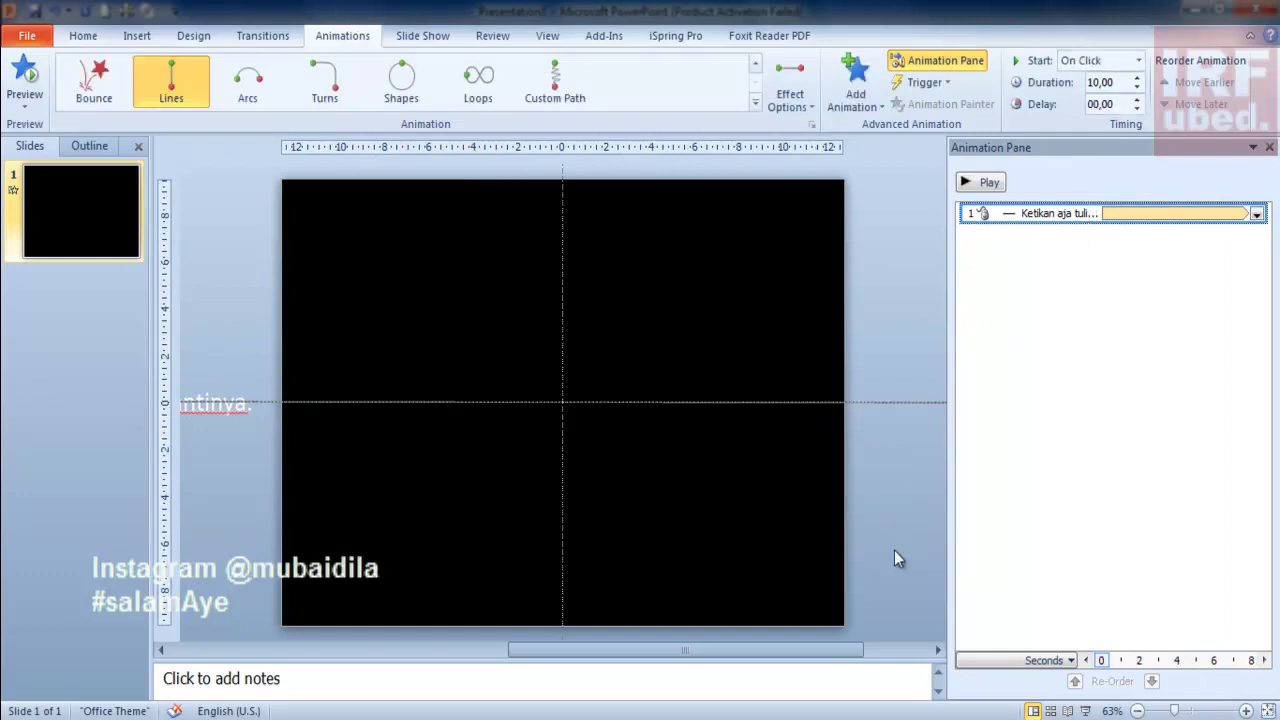
# Run the slide show to watch the text scroll, then end the show.
pyautogui.moveTo(820, 650); pyautogui.dragTo(841, 402)
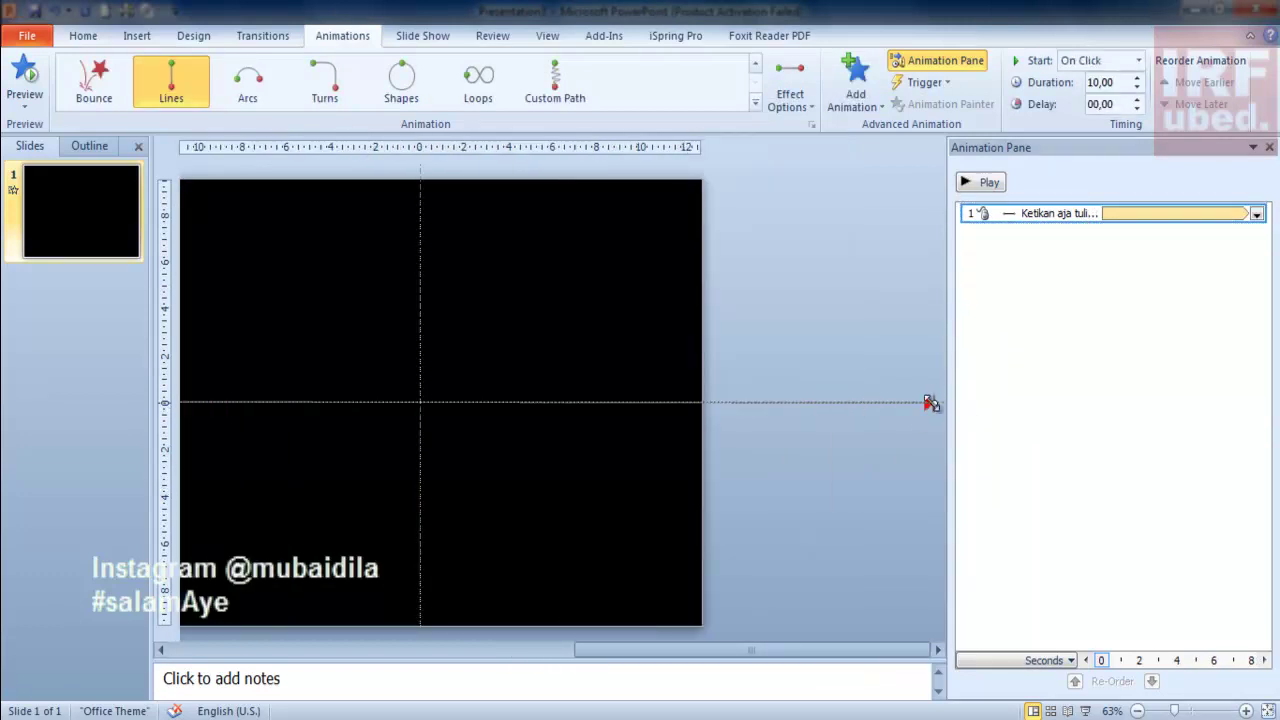
pyautogui.moveTo(1100, 400); pyautogui.dragTo(1100, 408)
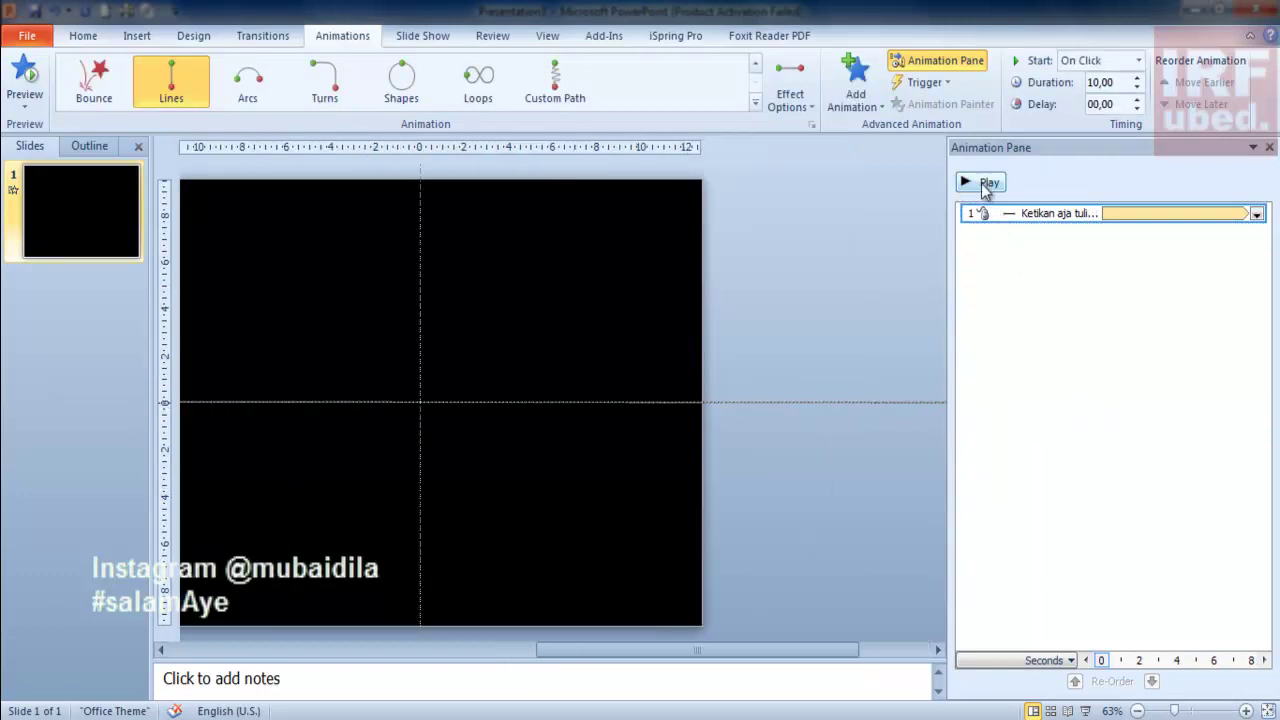
pyautogui.click(1087, 711)
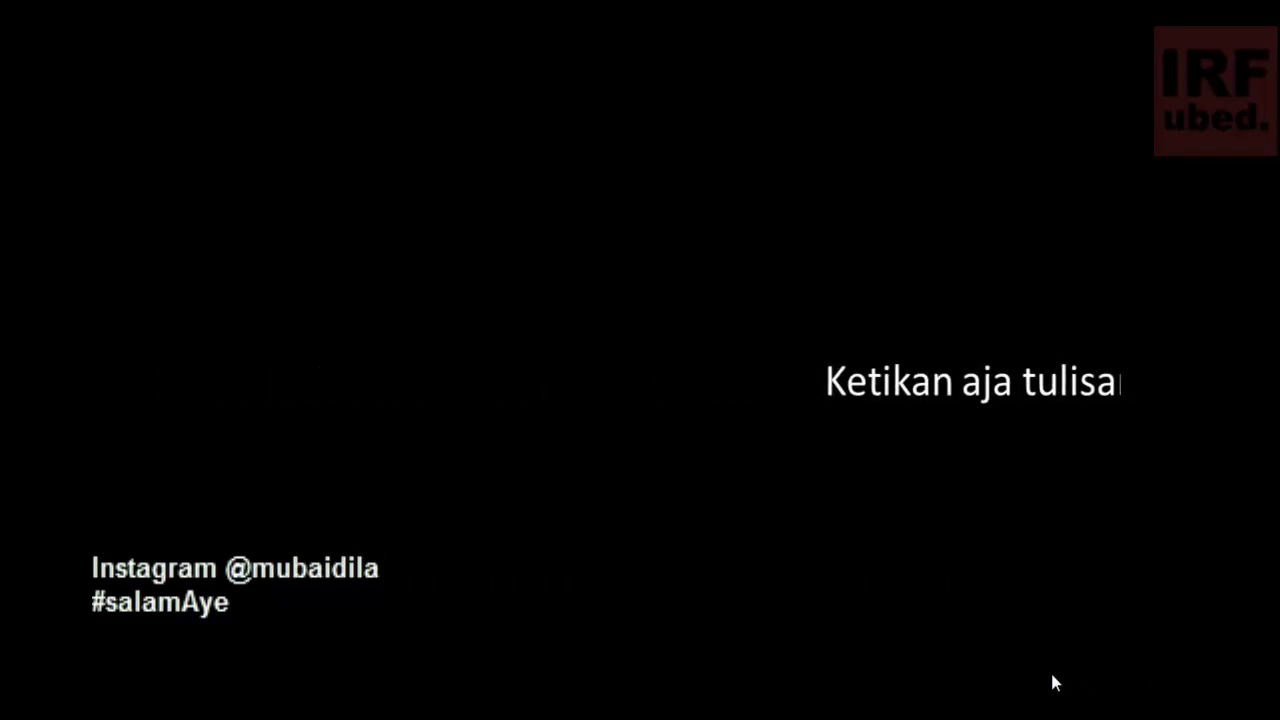
pyautogui.rightClick(1041, 560)
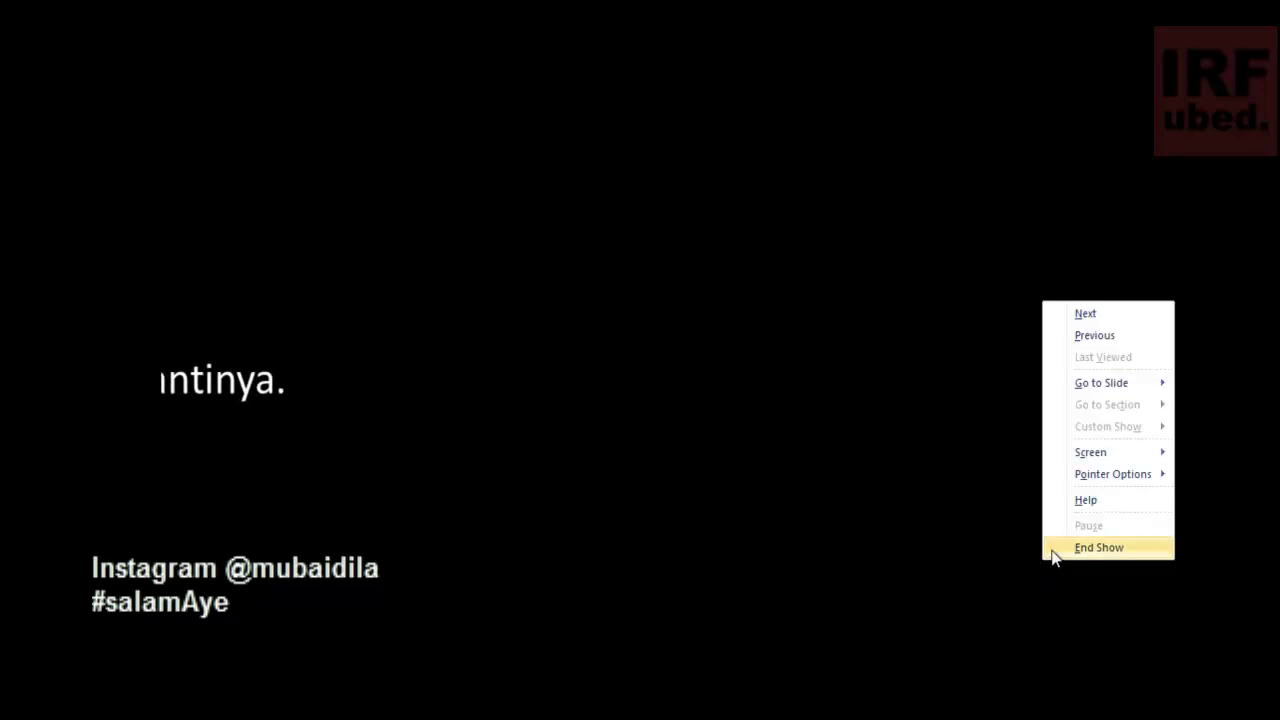
pyautogui.click(1052, 545)
# Select the text box, give its animation a 20-second duration, and replay the slide show.
pyautogui.moveTo(701, 645); pyautogui.dragTo(568, 645)
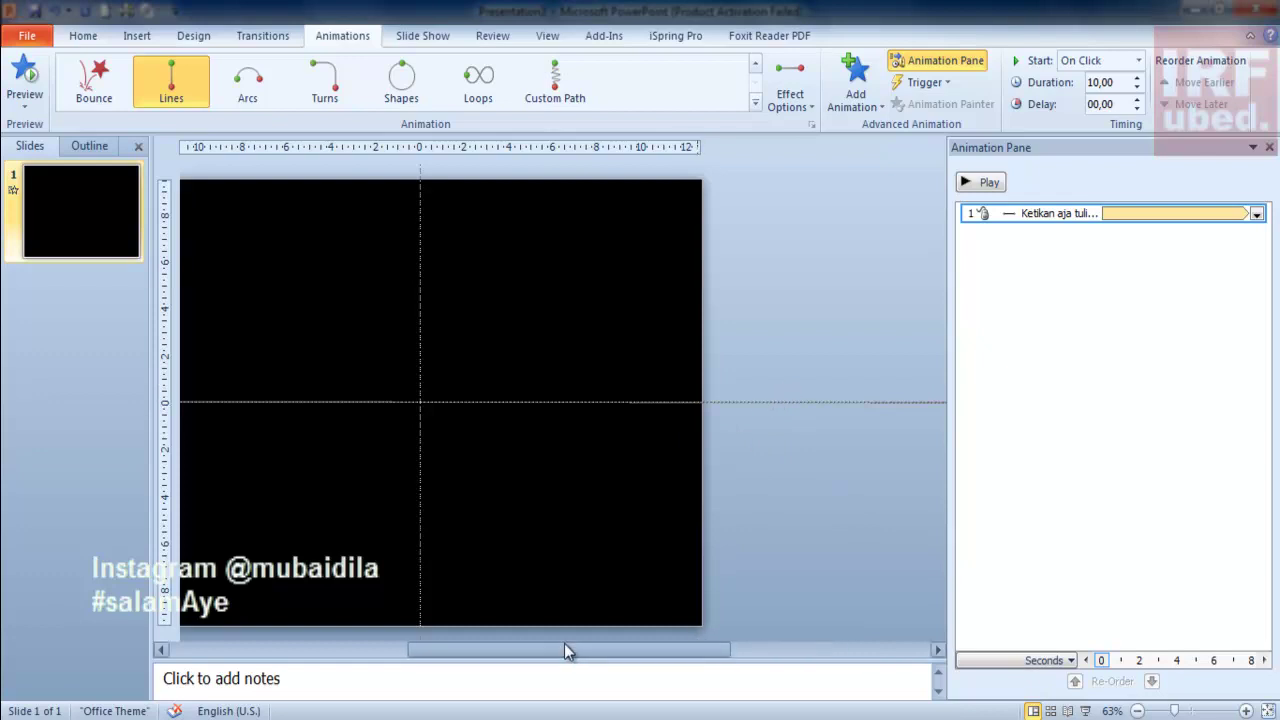
pyautogui.click(377, 403)
pyautogui.click(412, 383)
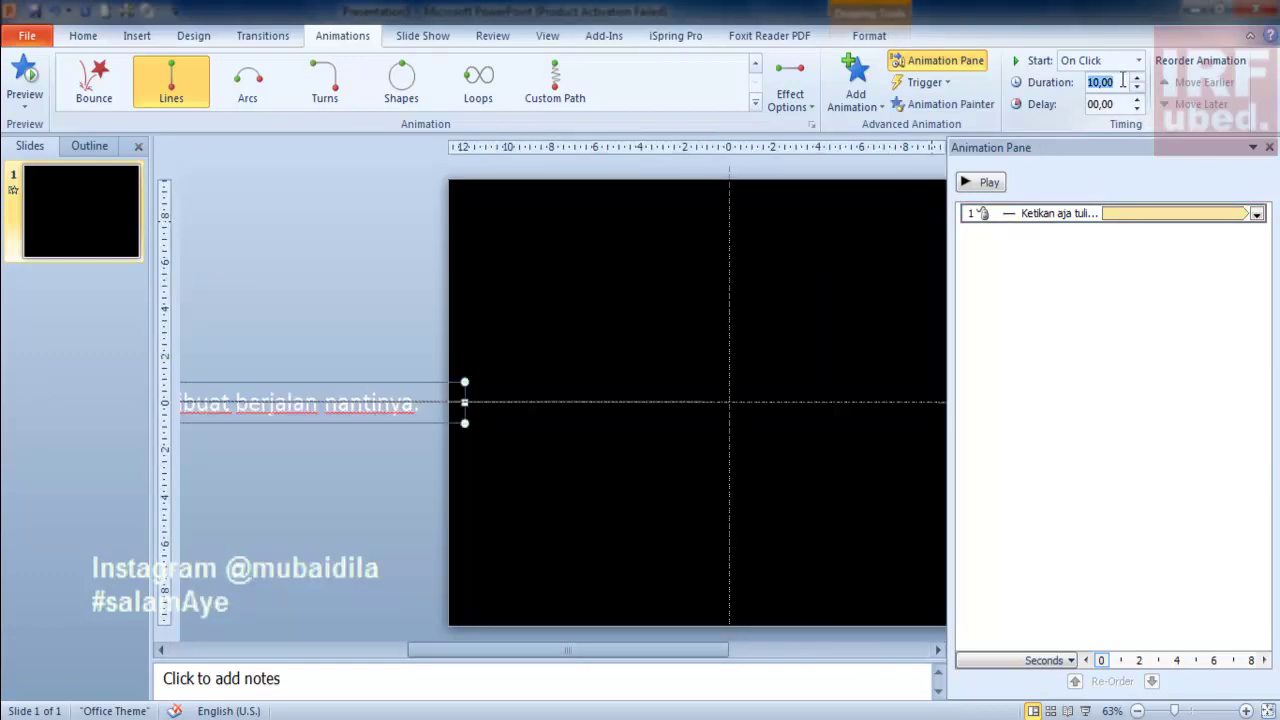
pyautogui.click(1089, 710)
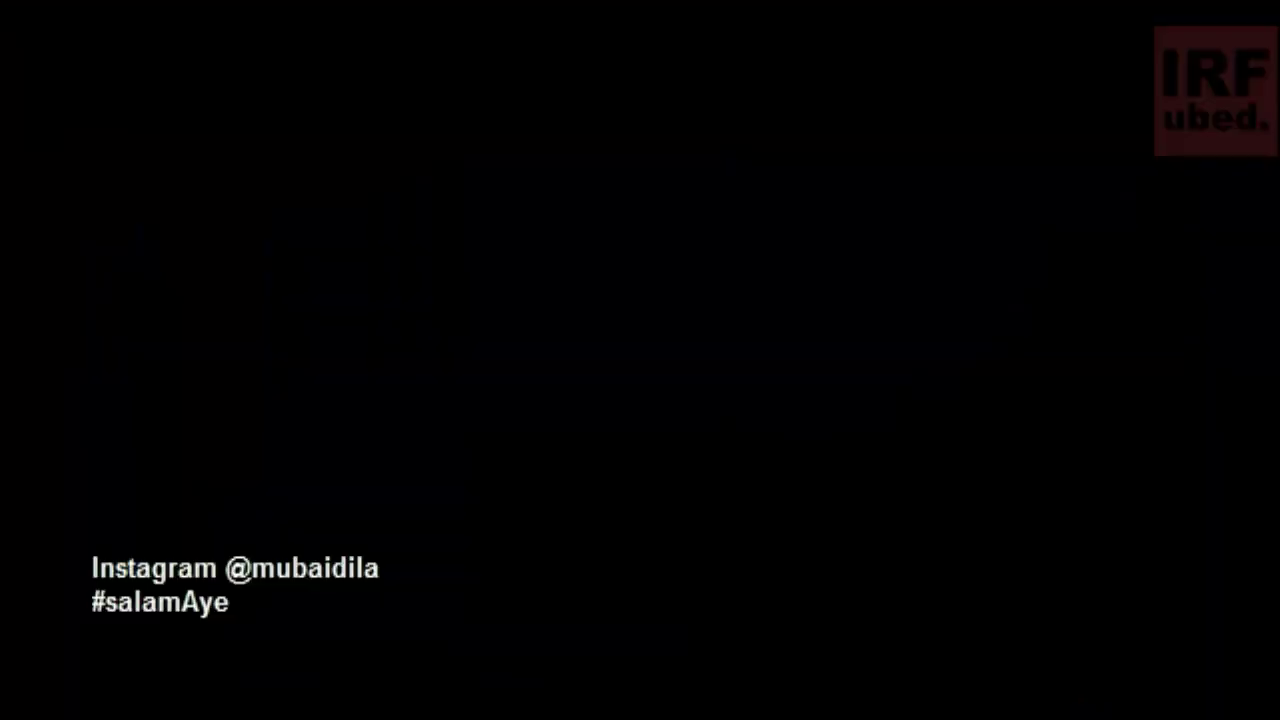